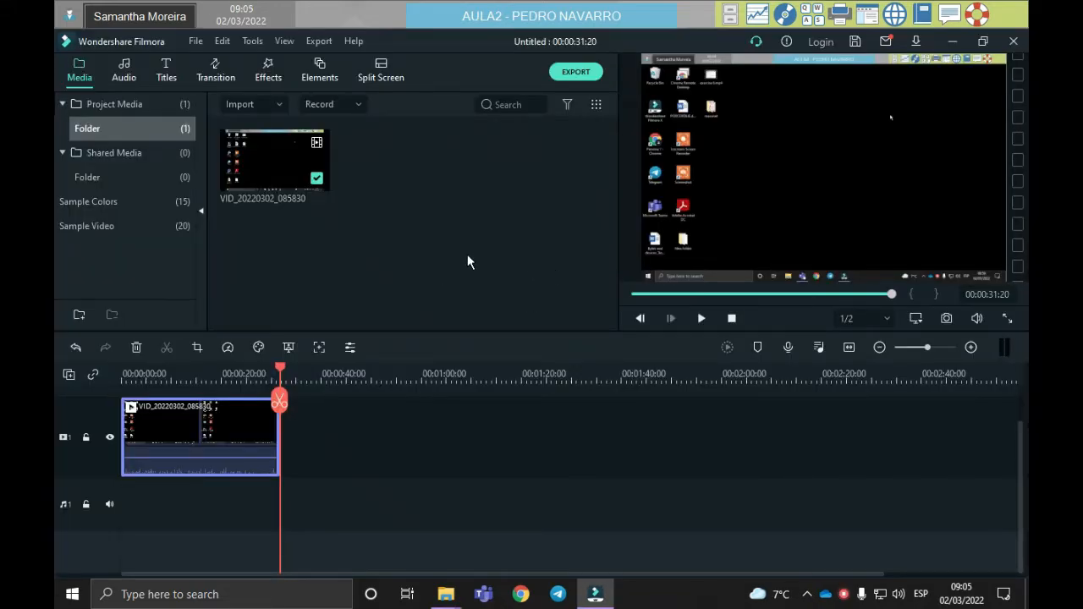
Step: Start mapping a network drive for This PC in File Explorer, using drive letter M:
key("super+e")
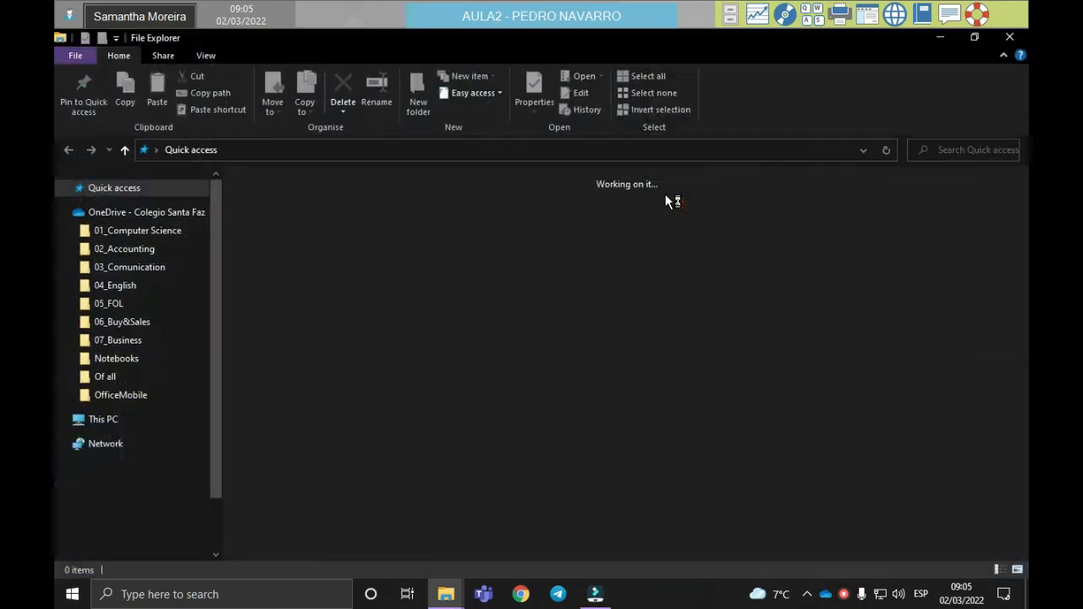
right_click(119, 428)
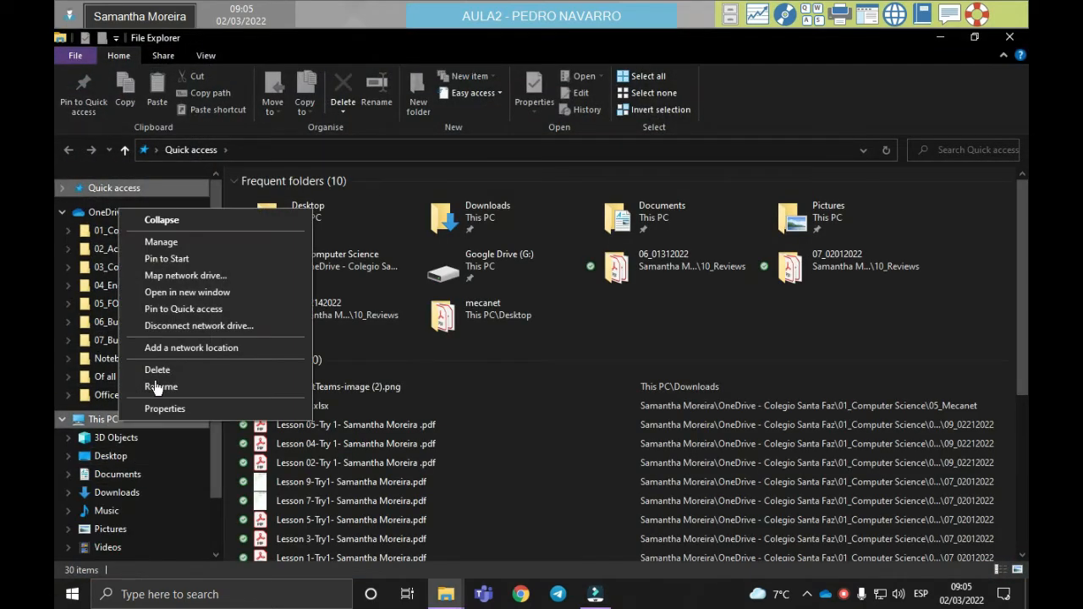
left_click(195, 277)
left_click(508, 261)
left_click(446, 424)
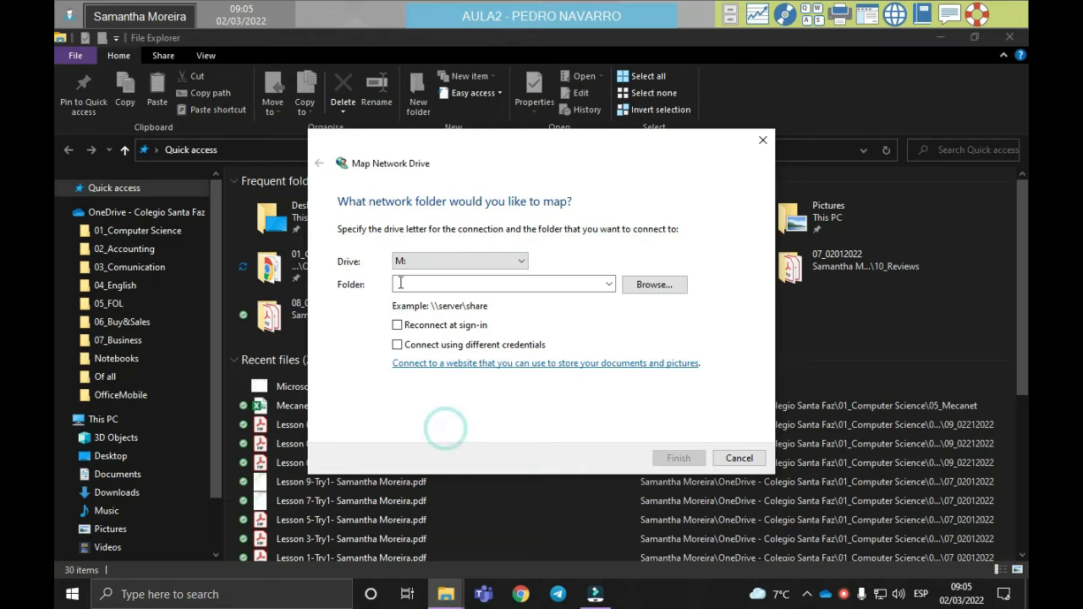
Step: Set the network folder to \\192.168.1.51\templates3 and finish mapping the drive
type("\\\\")
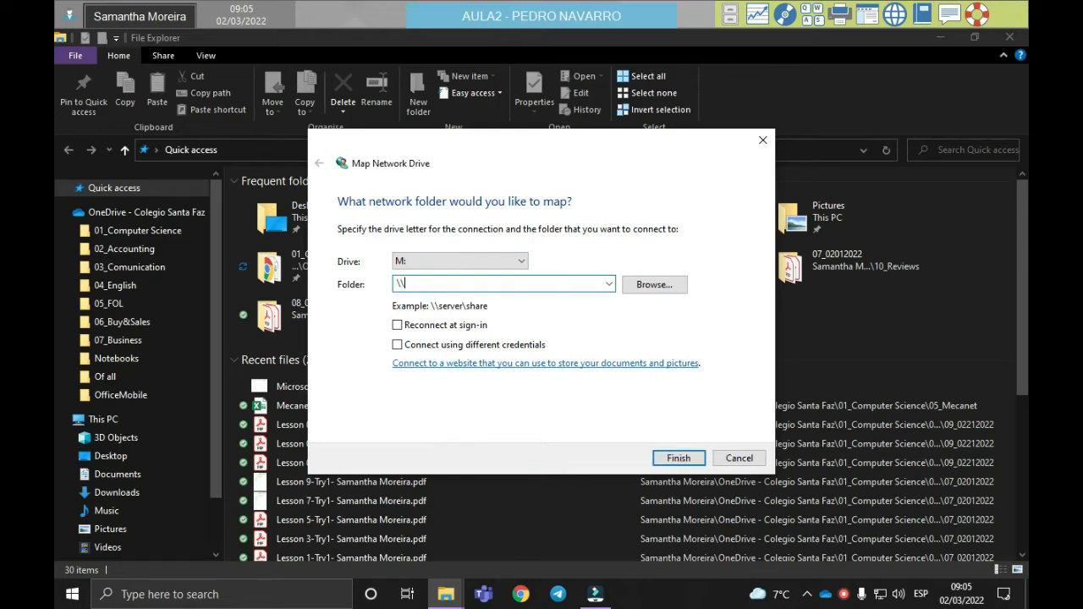
type("192.168.1.51\\templates3")
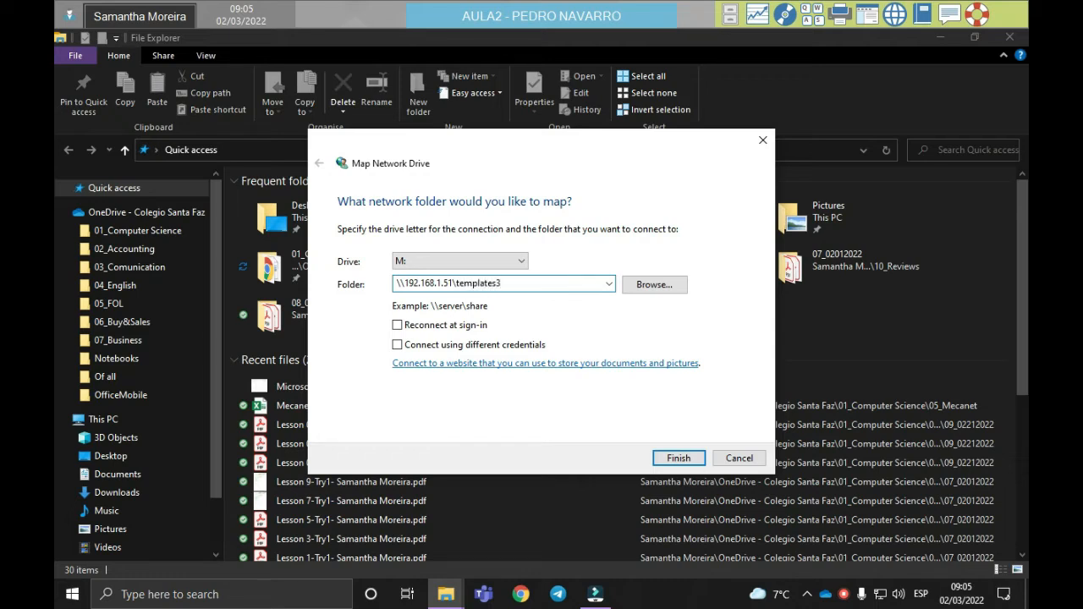
key("Return")
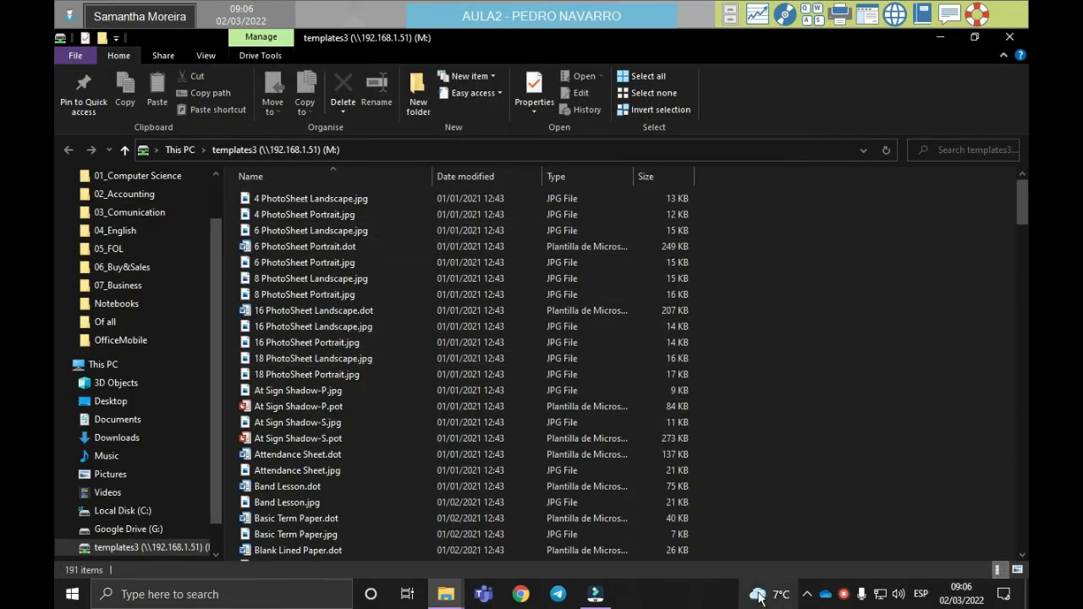
right_click(844, 594)
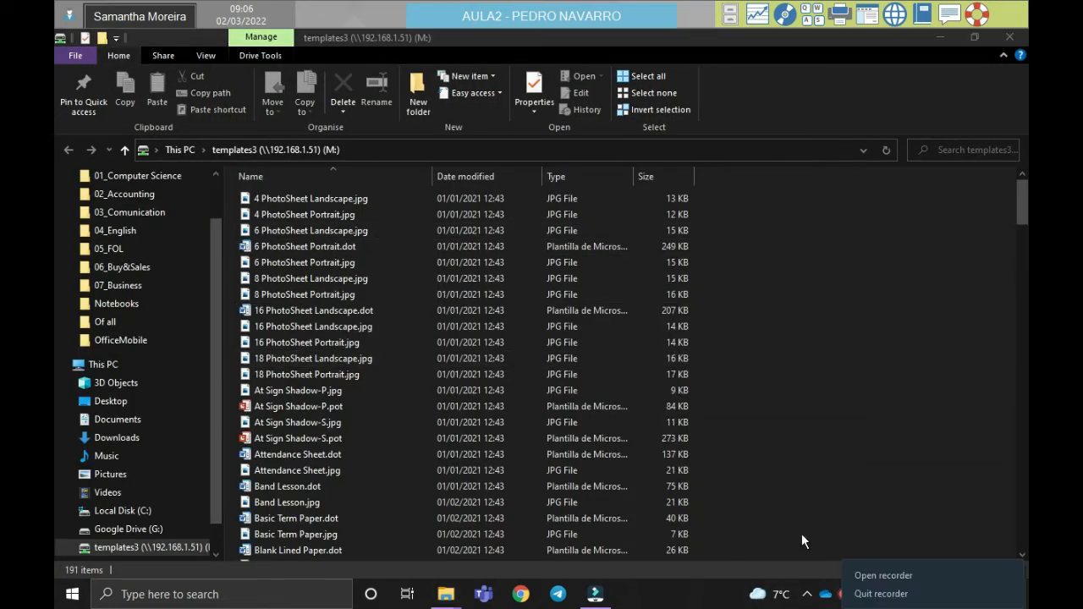
left_click(803, 542)
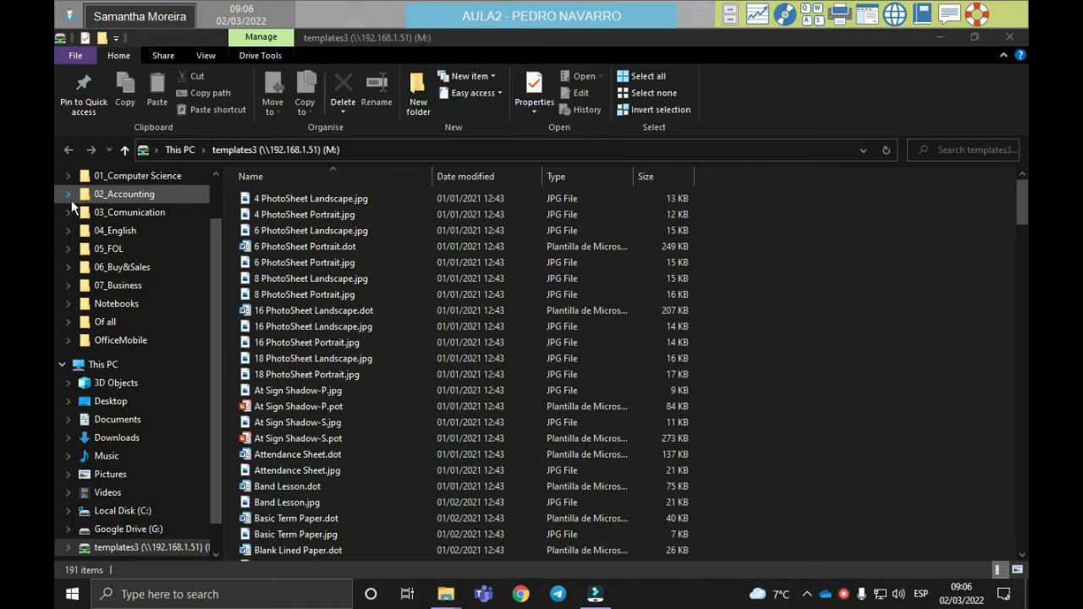
Step: Create a folder named "Exercise 3" in Documents and open it
scroll(158, 421, "up", 1)
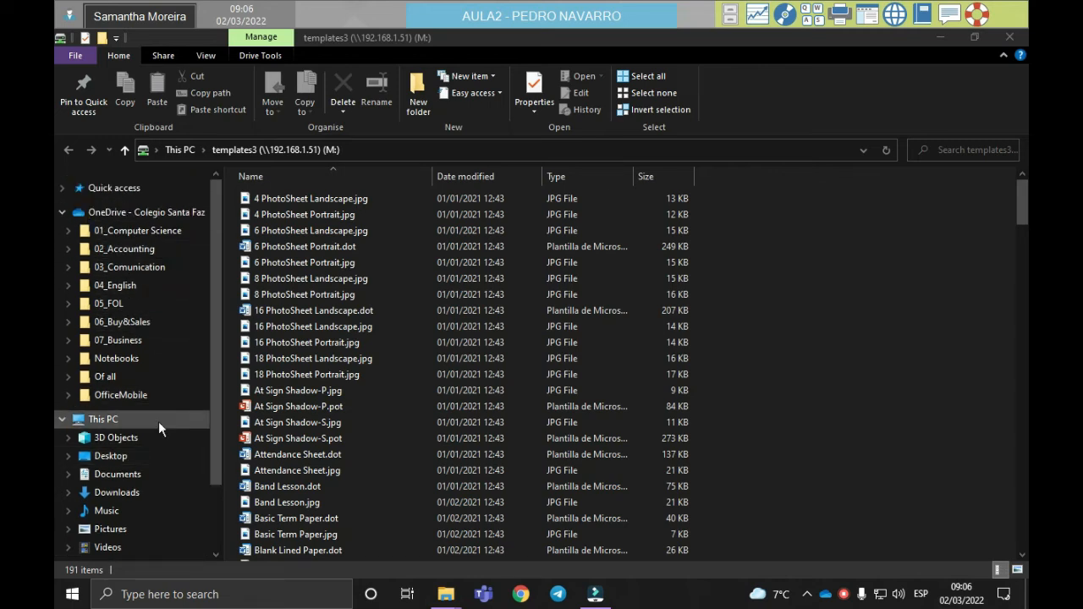
left_click(136, 474)
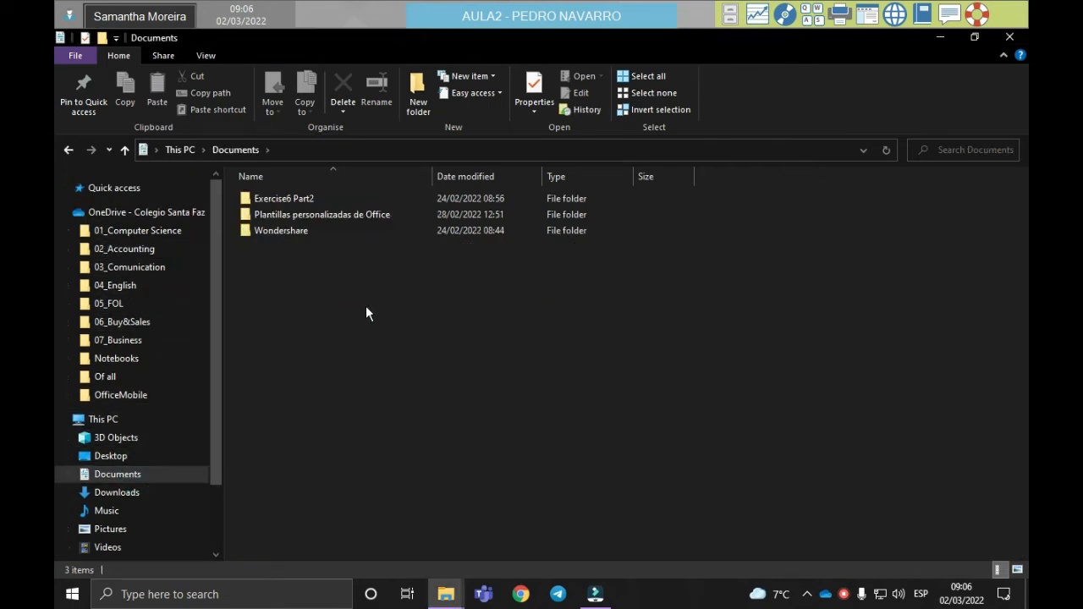
key("ctrl+shift+n")
key("BackSpace")
type("E")
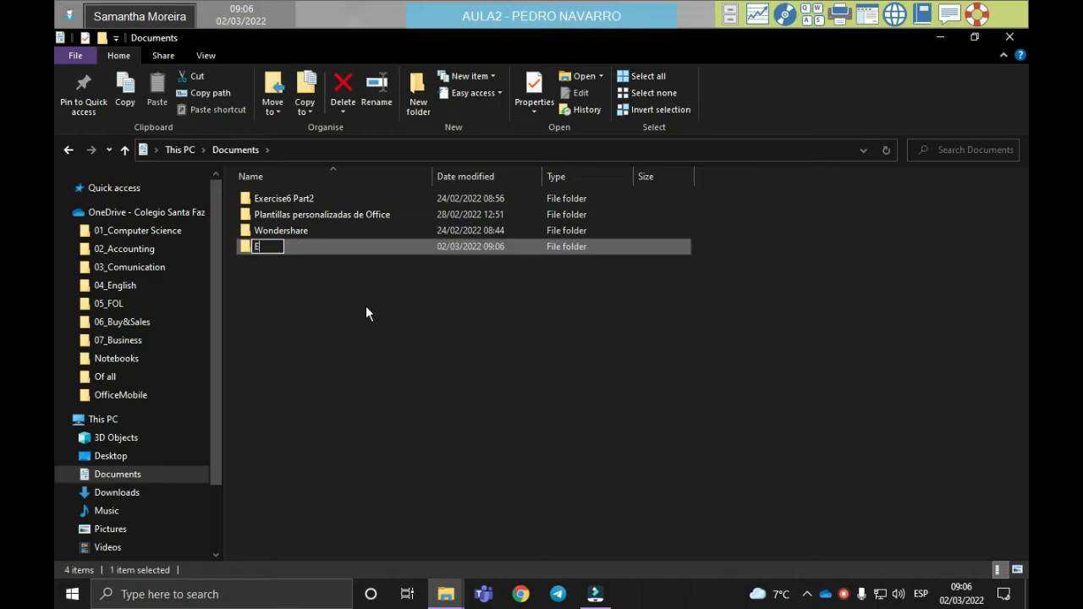
type("xercise 3")
key("Return")
key("Return")
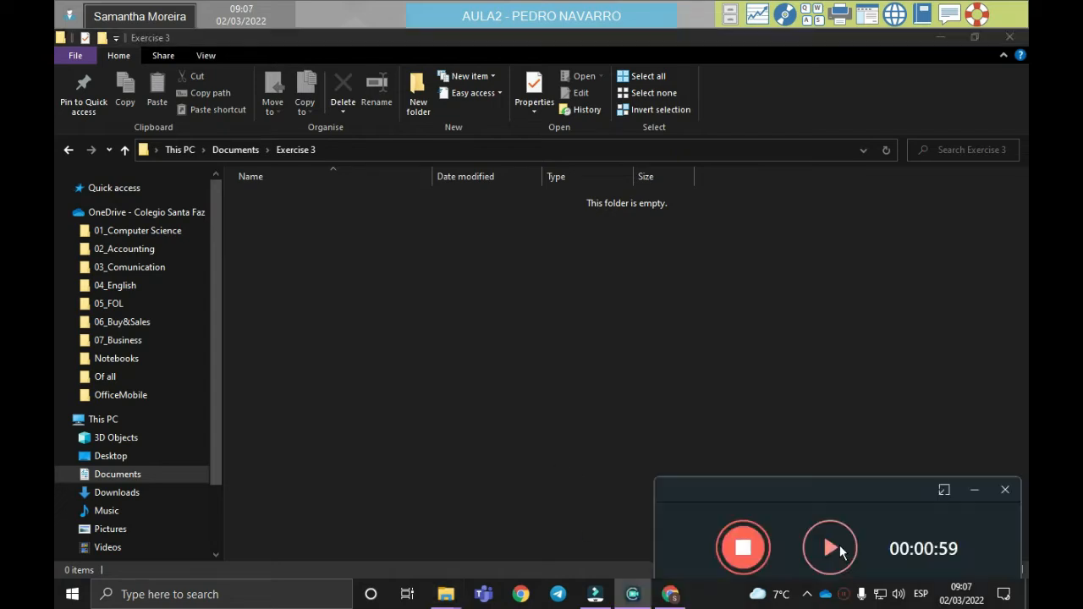
Step: Create a folder named "January" inside Exercise 3
left_click(838, 546)
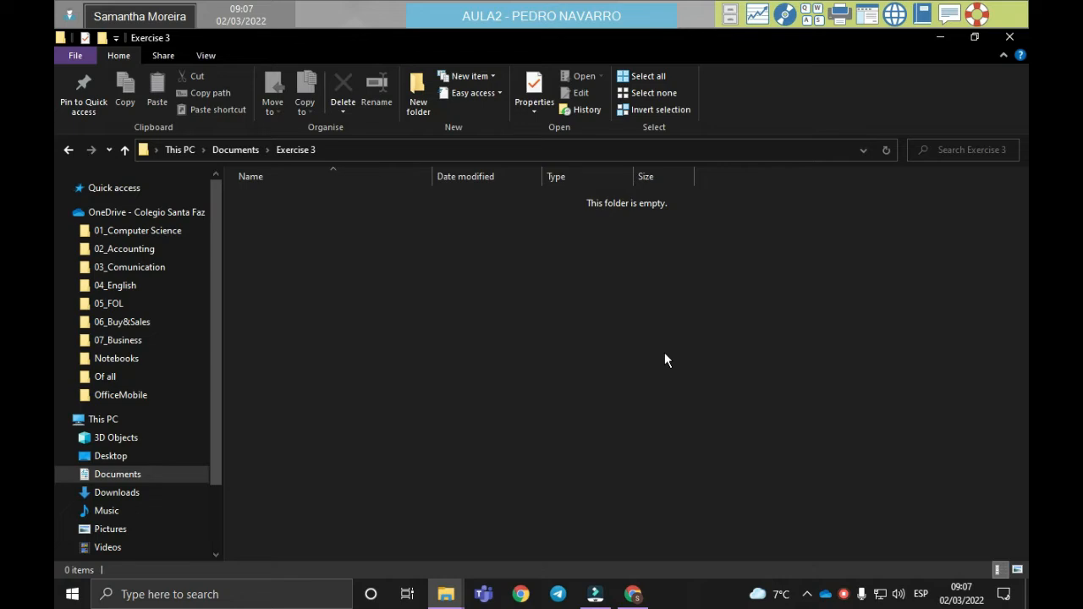
key("ctrl+shift+n")
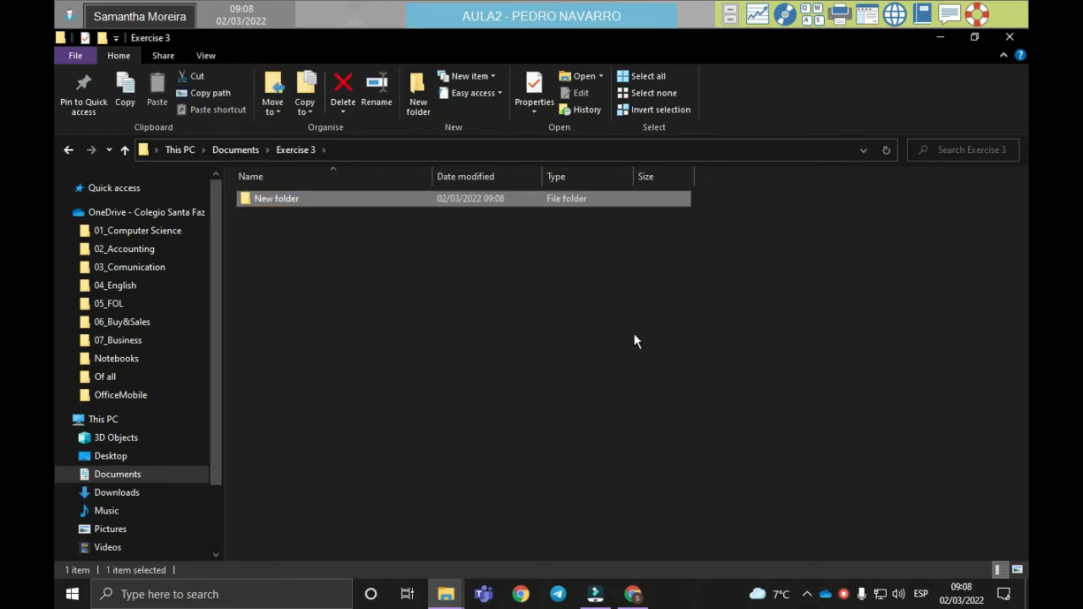
key("F2")
key("BackSpace")
type("Jan")
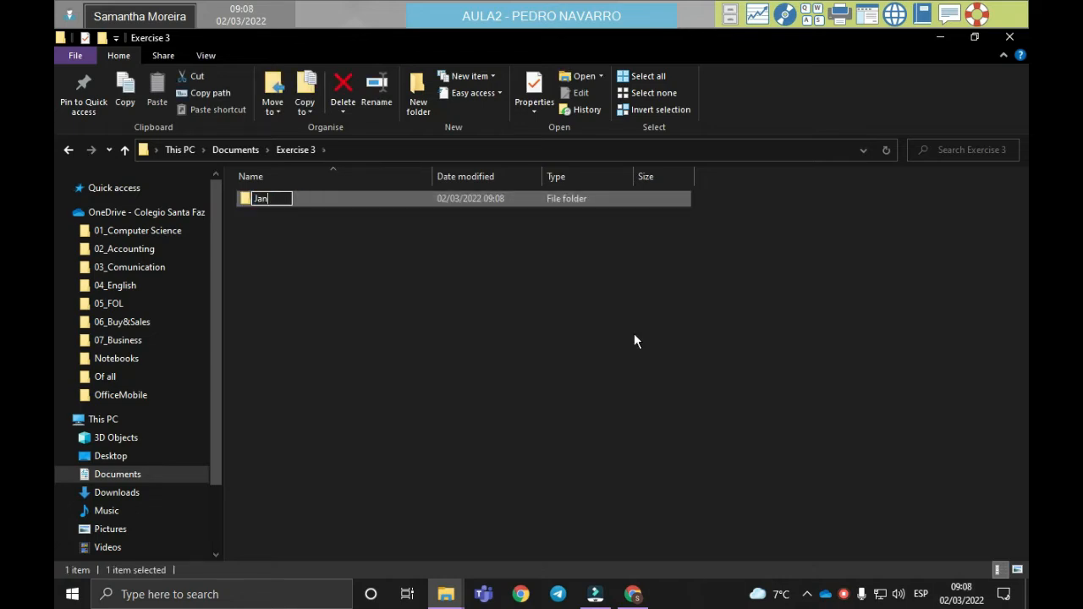
type("uary")
key("Return")
Step: Add three more new folders with default names inside Exercise 3
key("ctrl+shift+n")
key("Return")
key("ctrl+shift+n")
key("ctrl+shift+n")
key("Return")
Step: Open the name of the first new folder below January for renaming and clear it
key("Up")
key("Up")
key("F2")
key("BackSpace")
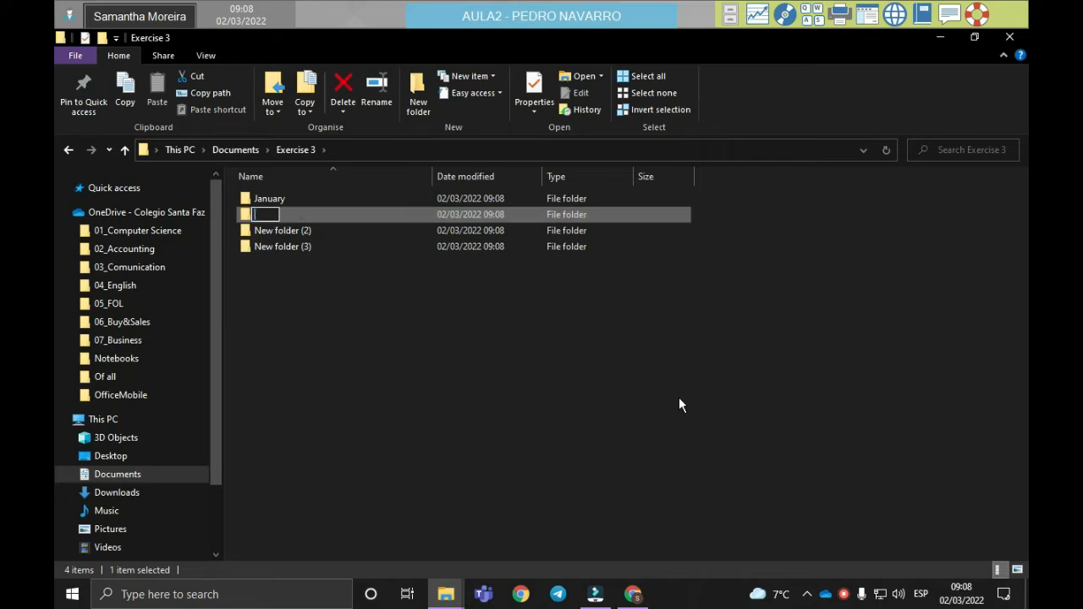
key("Tab")
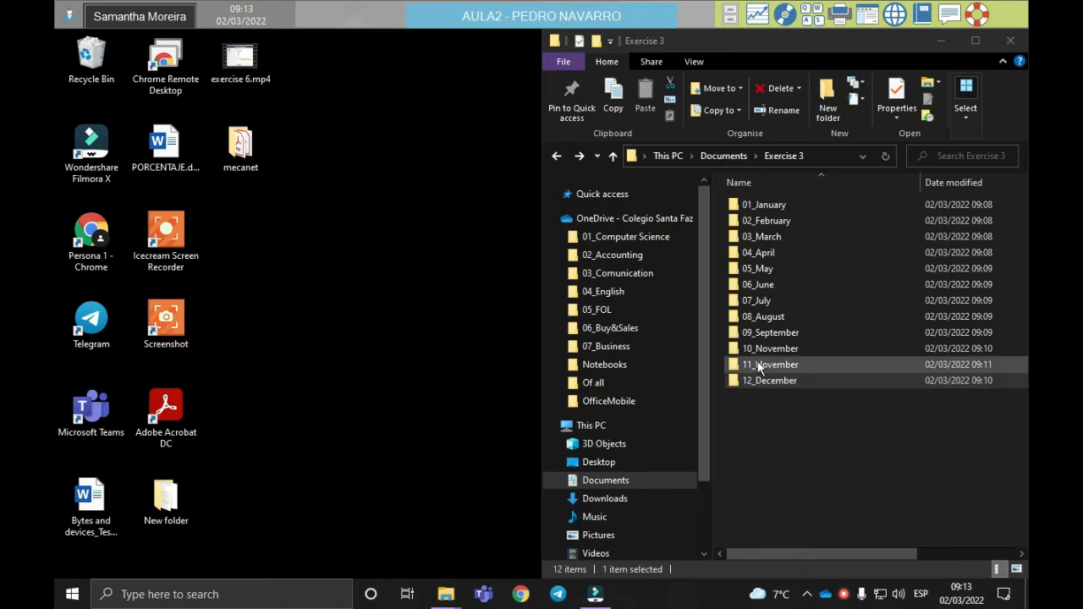
Step: Show the templates3 (M:) network drive in the other File Explorer window and snap that window to the right half of the screen
scroll(644, 355, "down", 2)
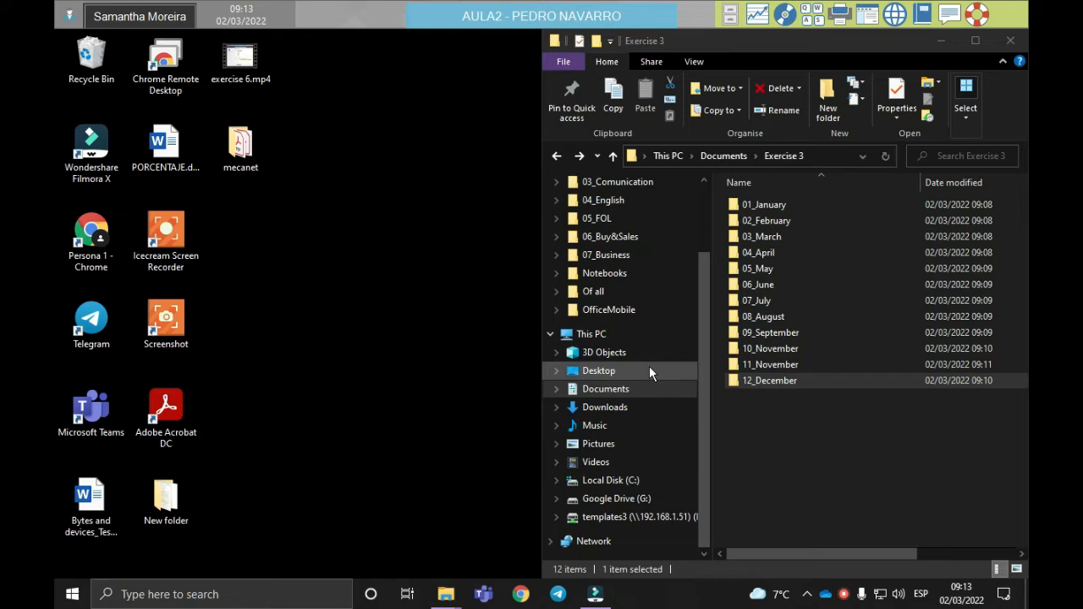
right_click(633, 518)
left_click(446, 594)
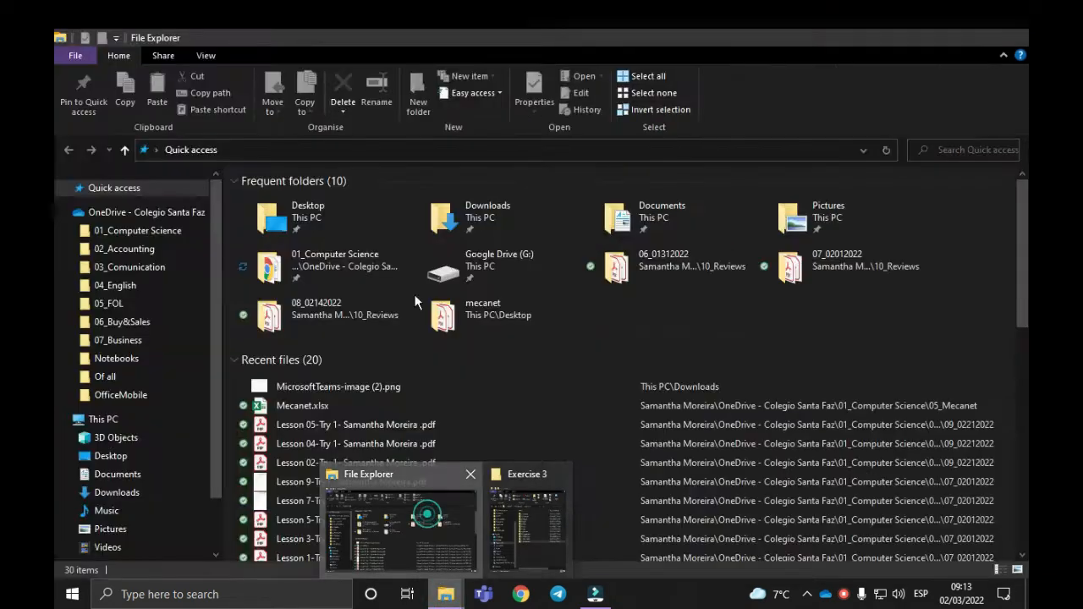
left_click(419, 515)
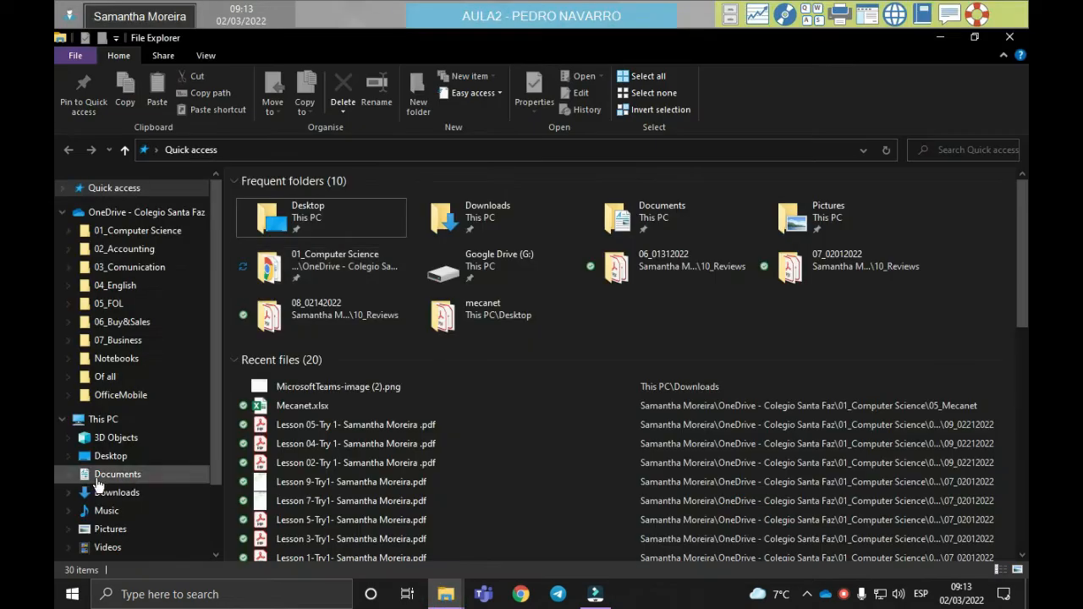
scroll(139, 499, "down", 2)
left_click(144, 512)
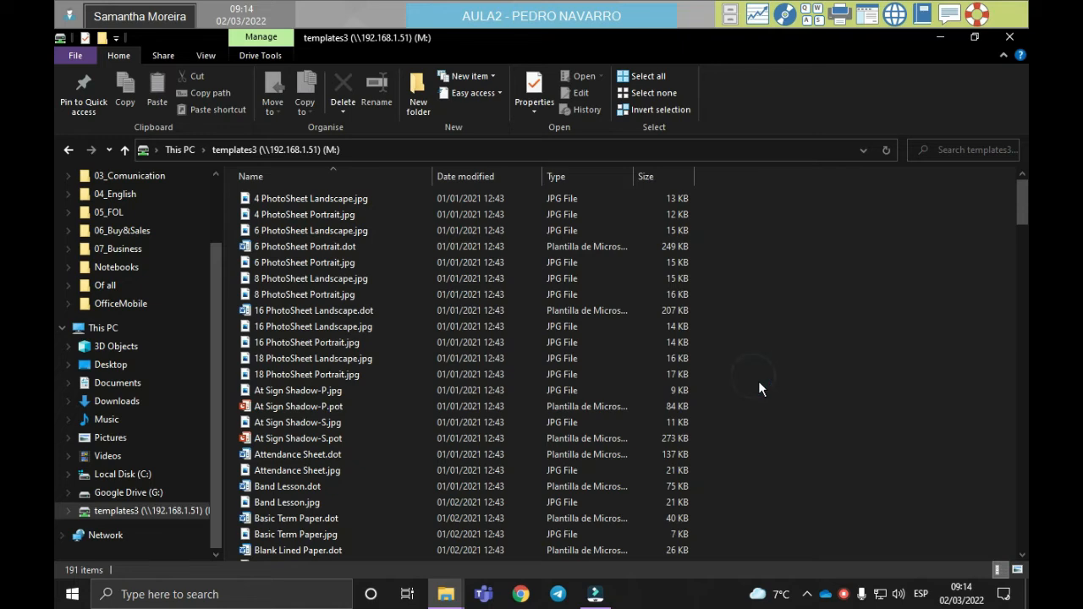
key("super+Right")
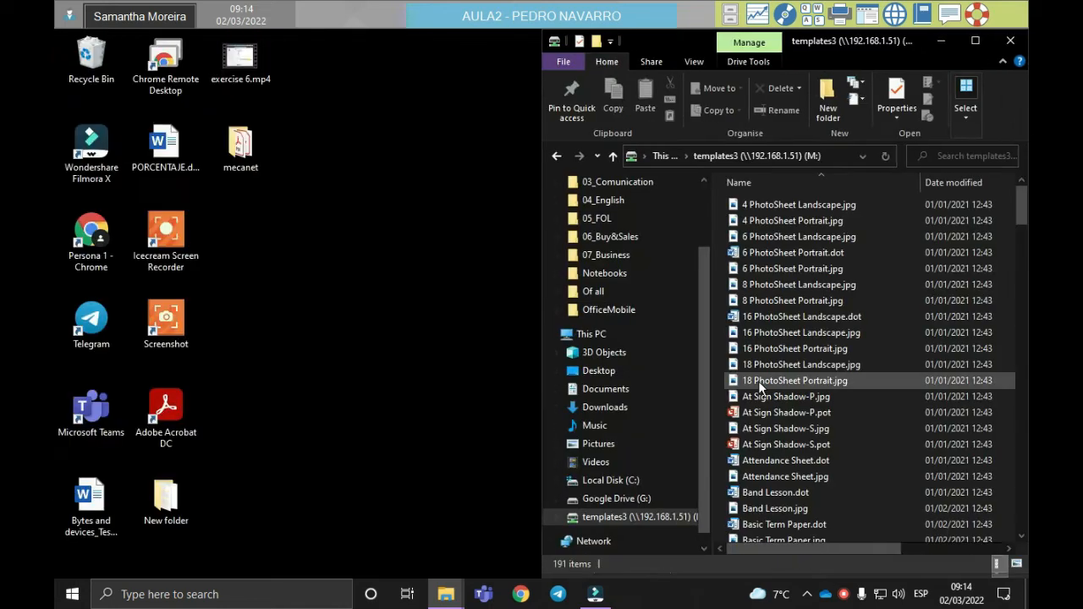
Step: Bring up the Exercise 3 window and snap it to the left half of the screen beside templates3
left_click(408, 595)
left_click(271, 243)
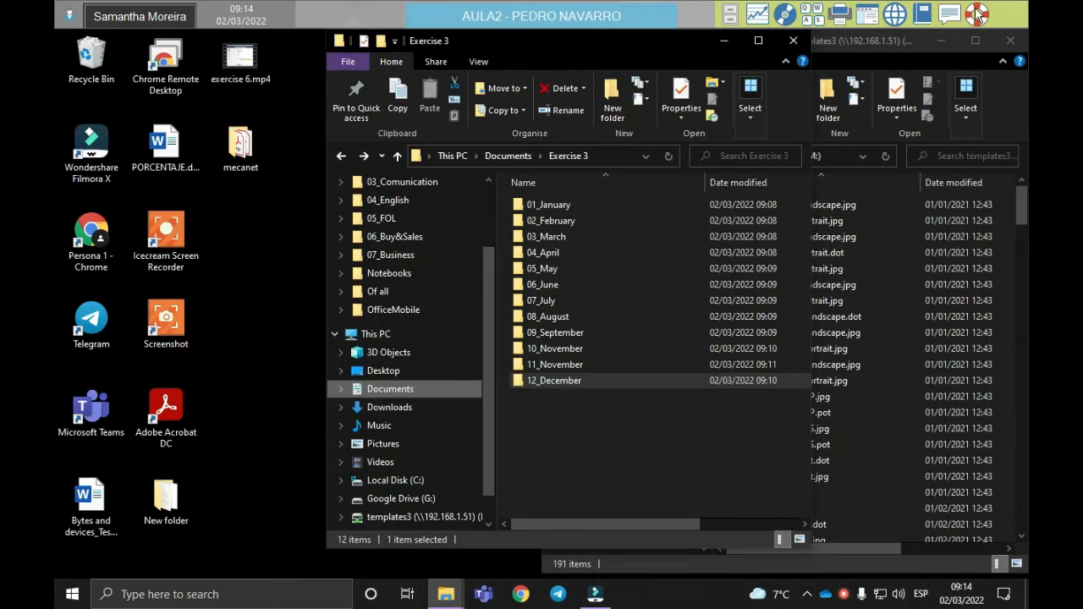
key("super+Left")
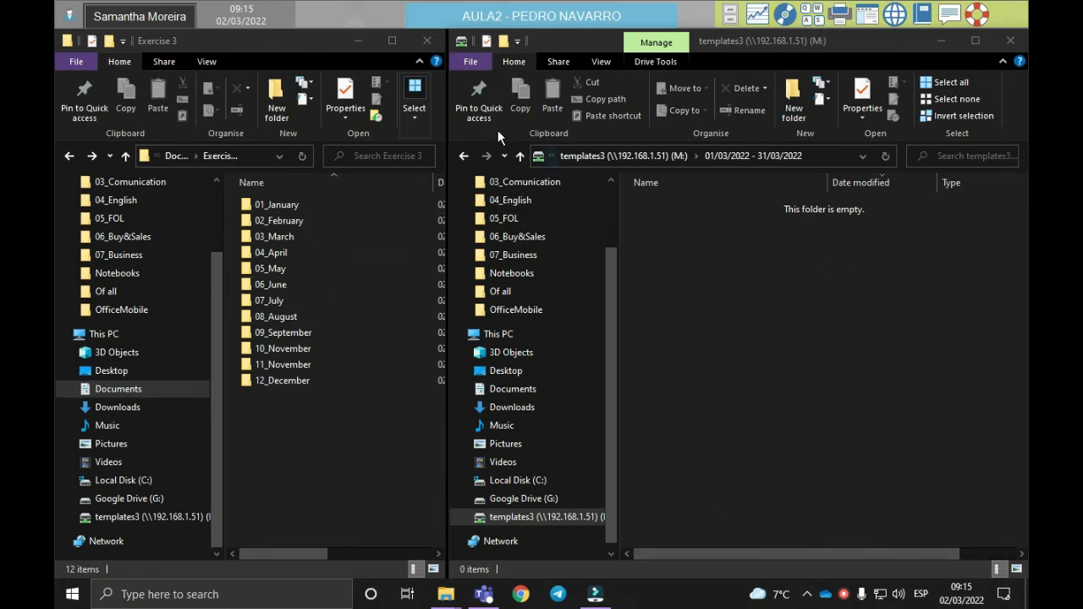
Step: Return to the templates3 root and filter its files by date modified to January 2021
left_click(661, 157)
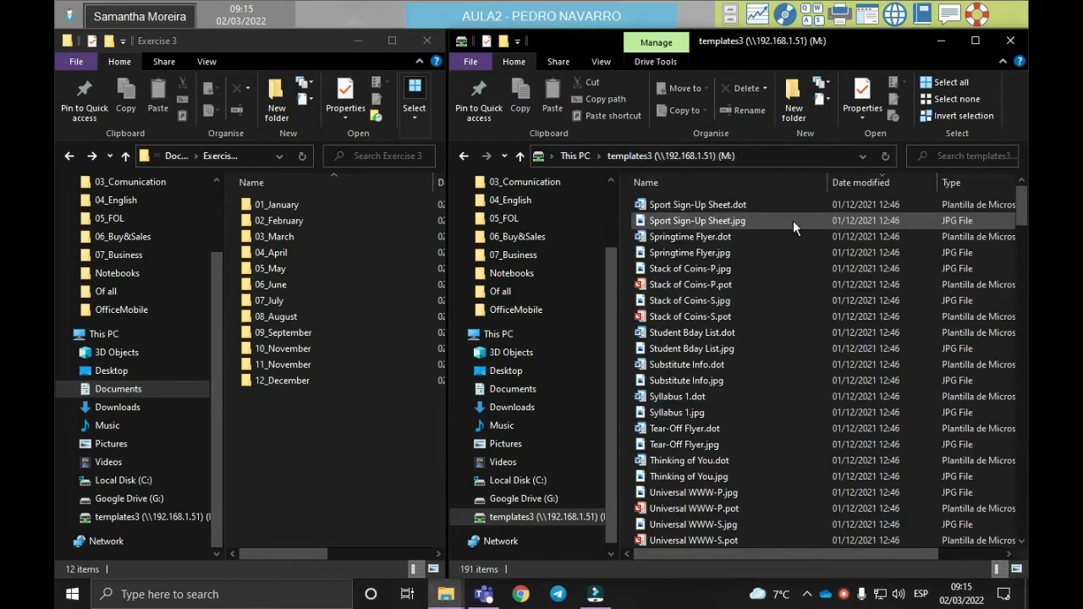
left_click(933, 183)
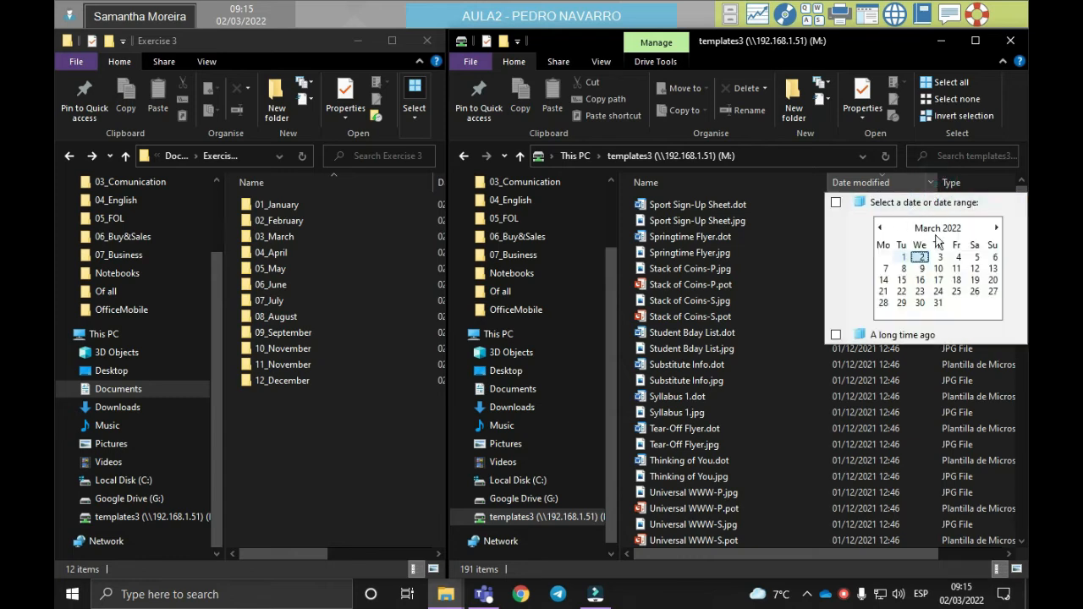
left_click(880, 228)
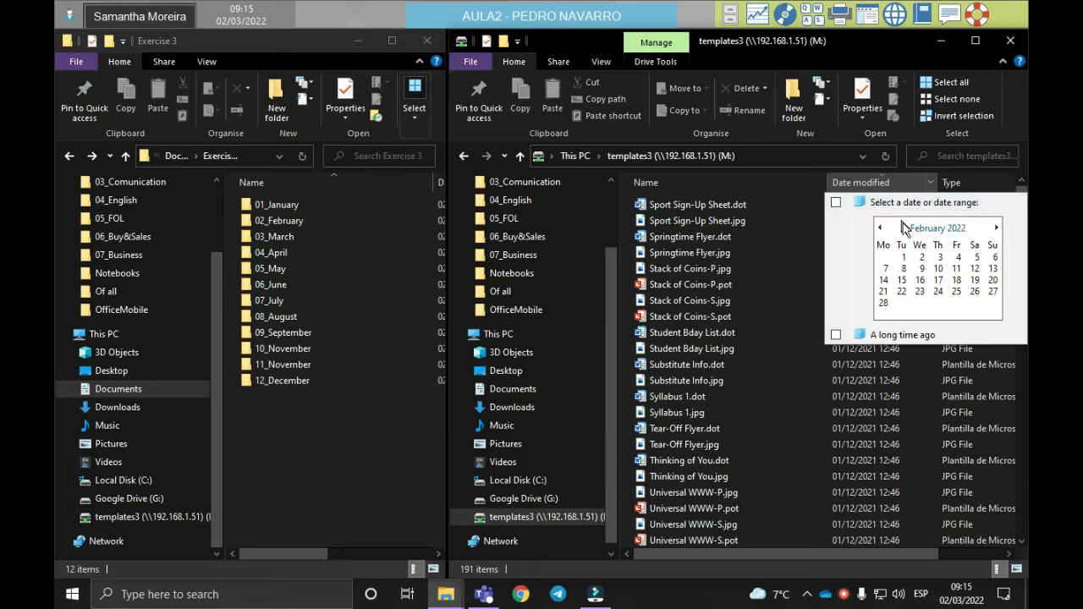
left_click(929, 228)
left_click(932, 228)
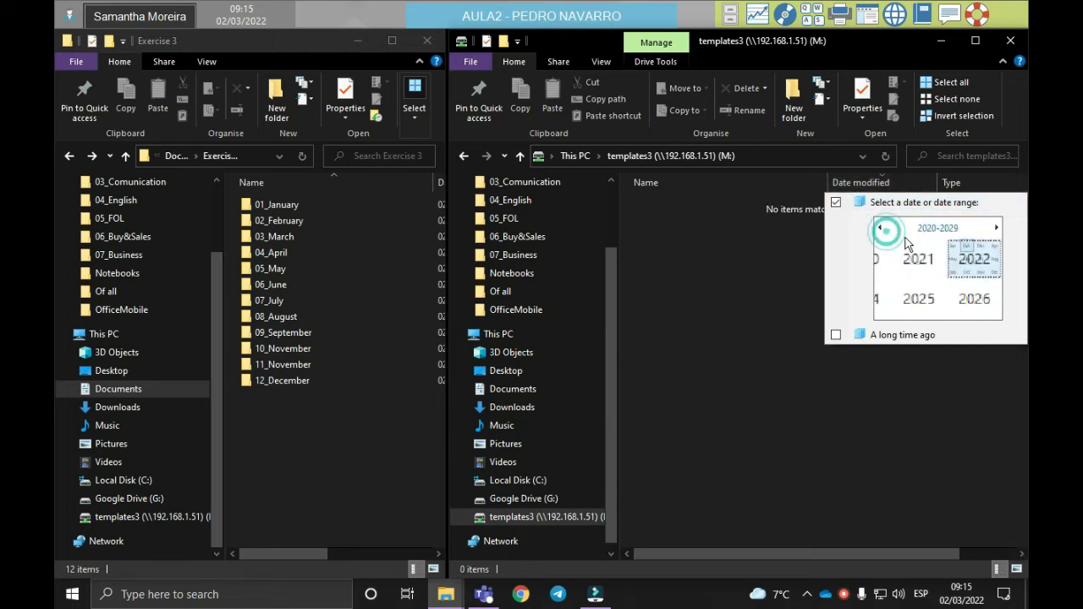
left_click(955, 254)
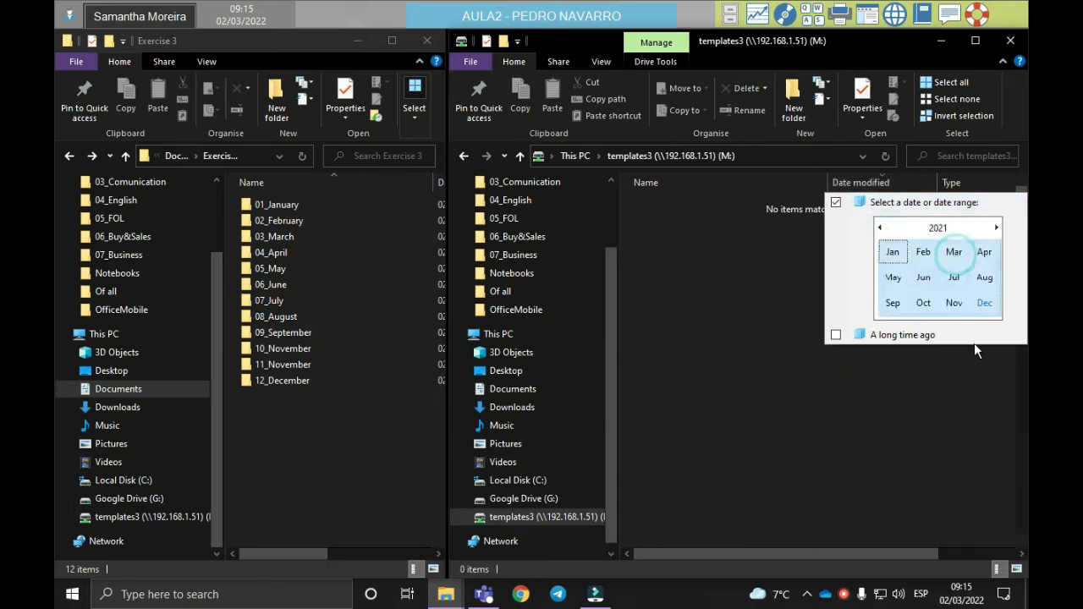
left_click(894, 257)
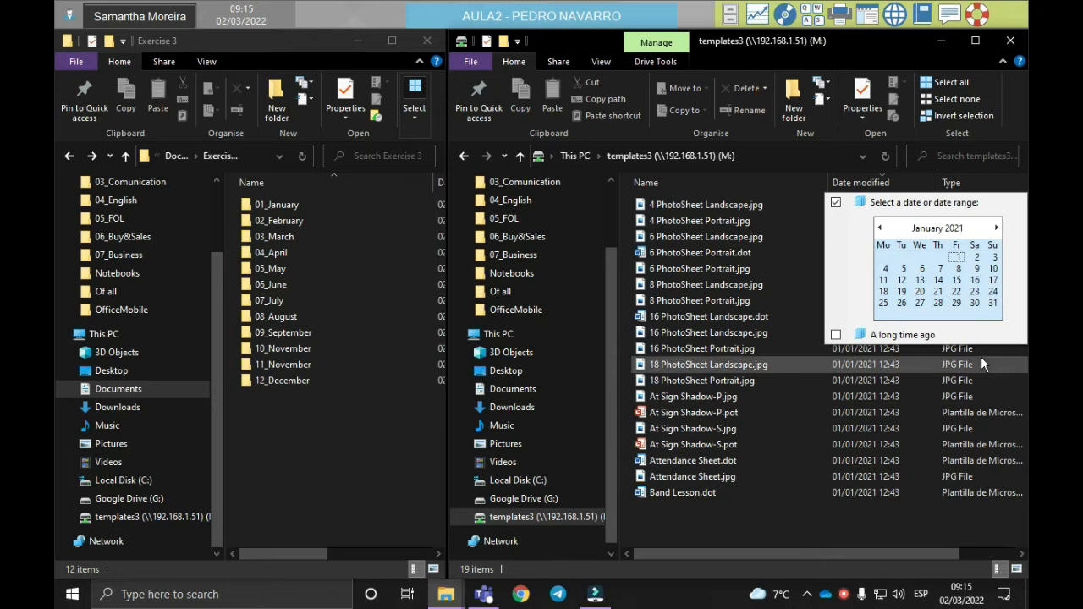
left_click(889, 548)
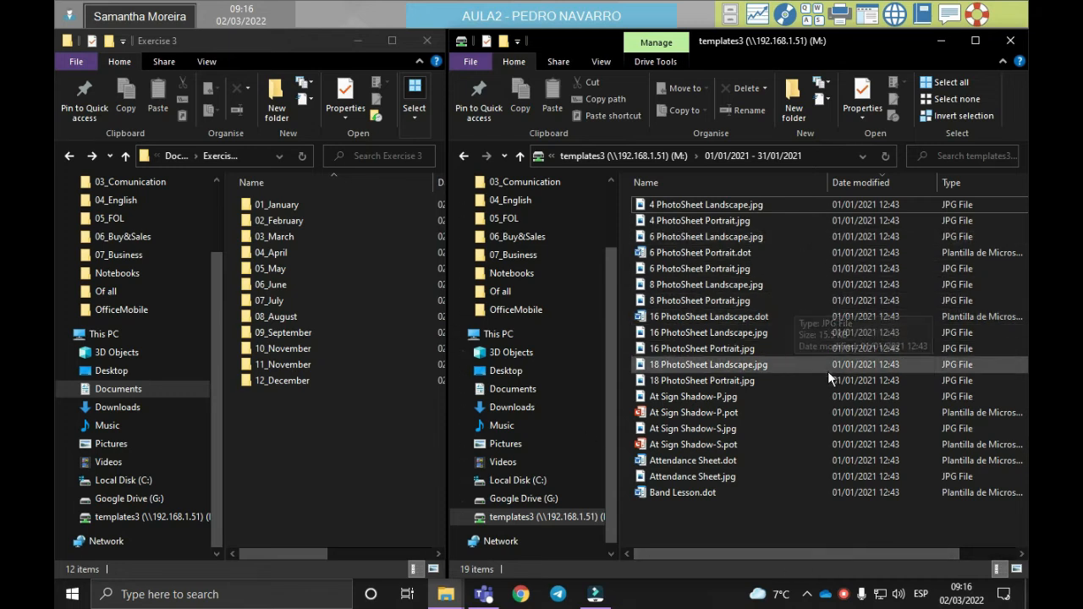
Step: Copy all the filtered January 2021 files from templates3 into the 01_January folder
left_click_drag(771, 517, 763, 480)
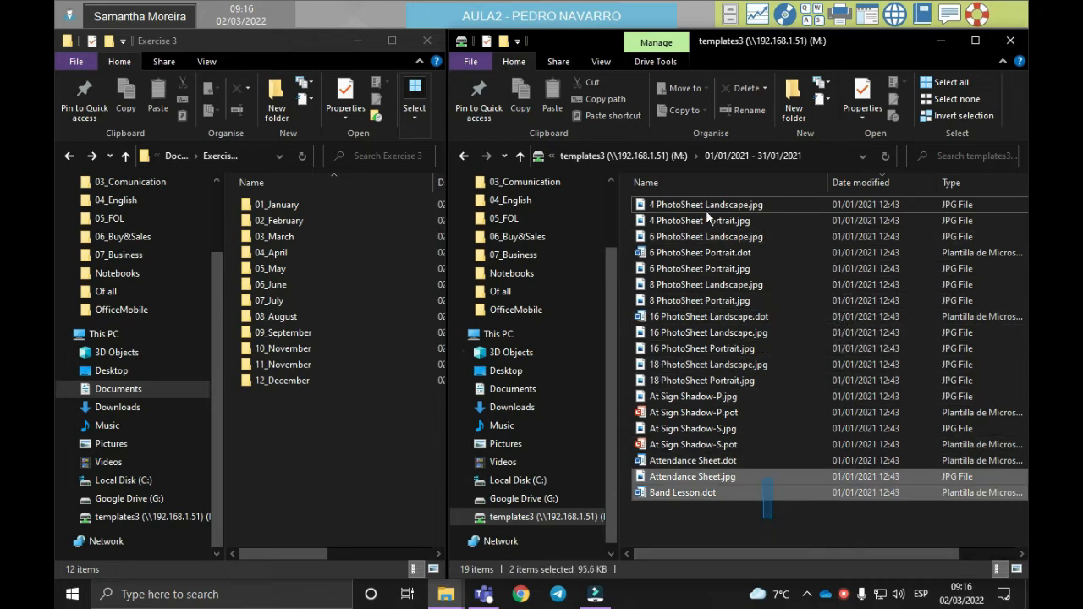
left_click(734, 522)
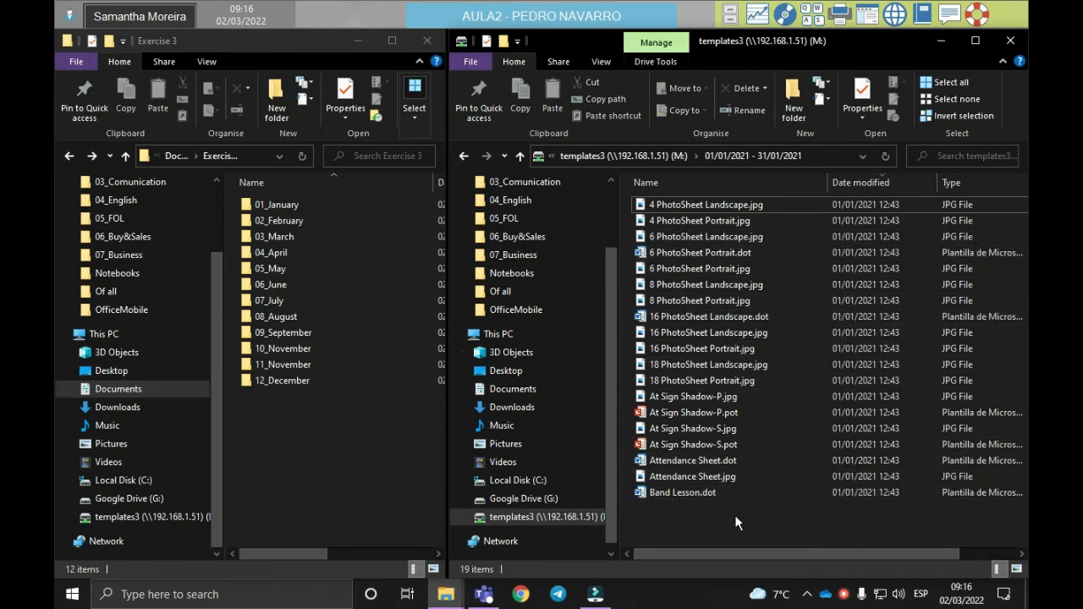
key("ctrl+a")
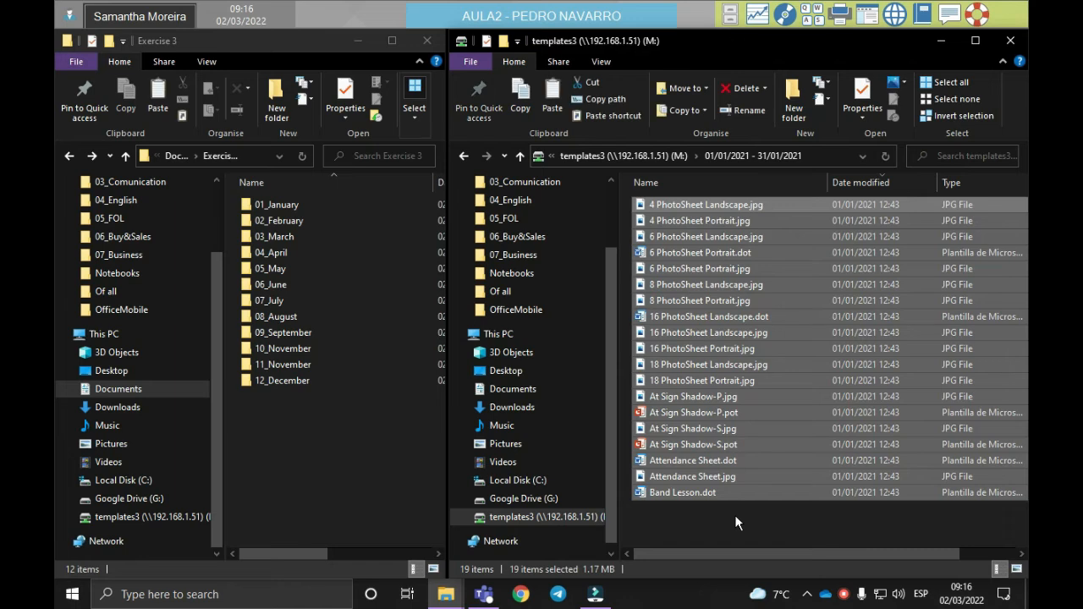
double_click(335, 207)
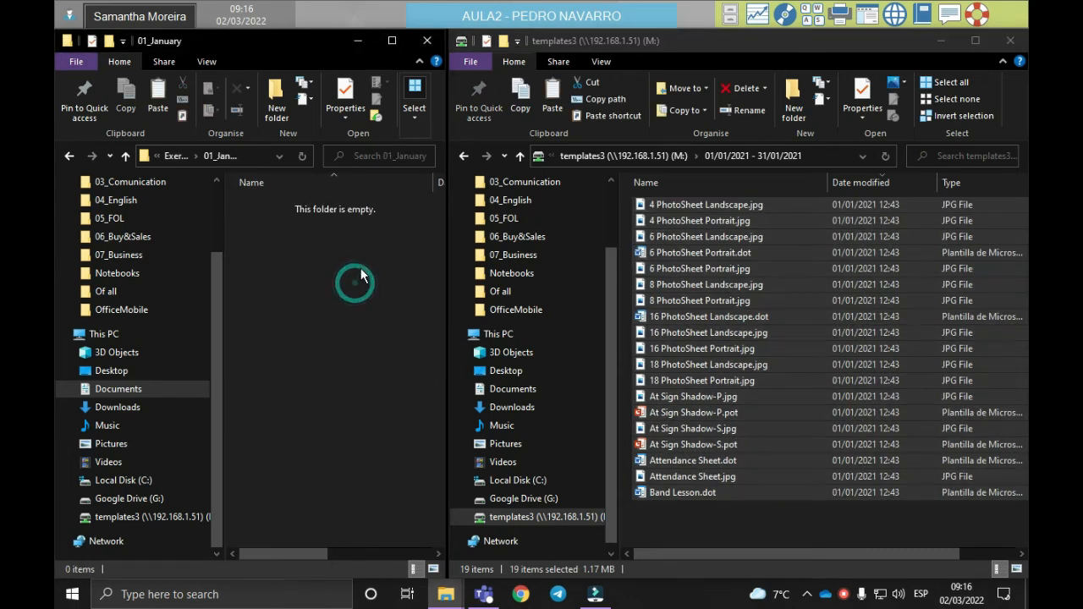
key("ctrl+v")
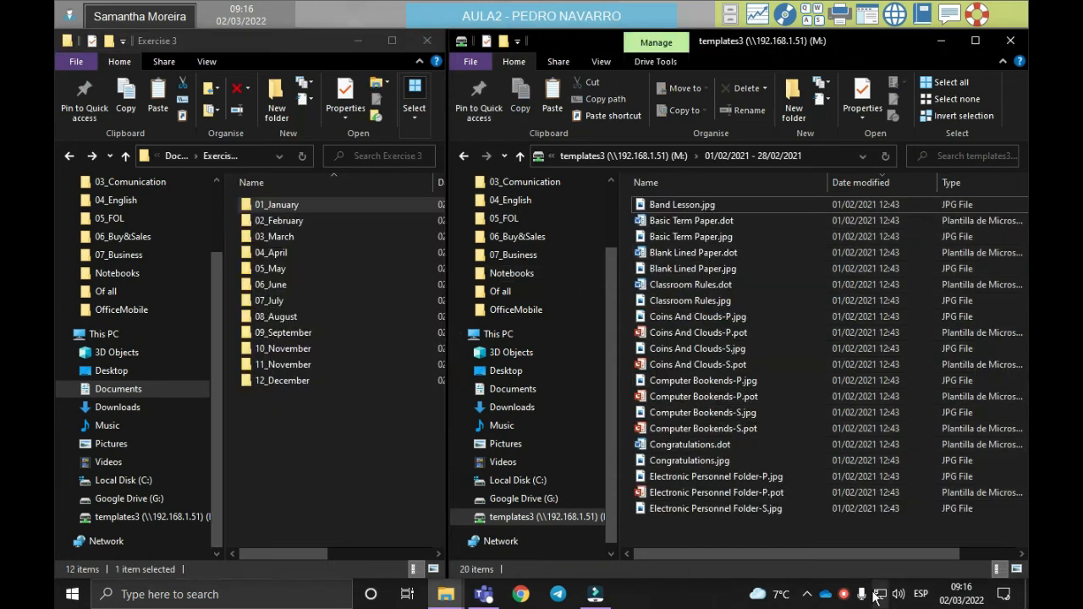
Step: Copy all the filtered February 2021 files from templates3 into the 02_February folder
key("alt")
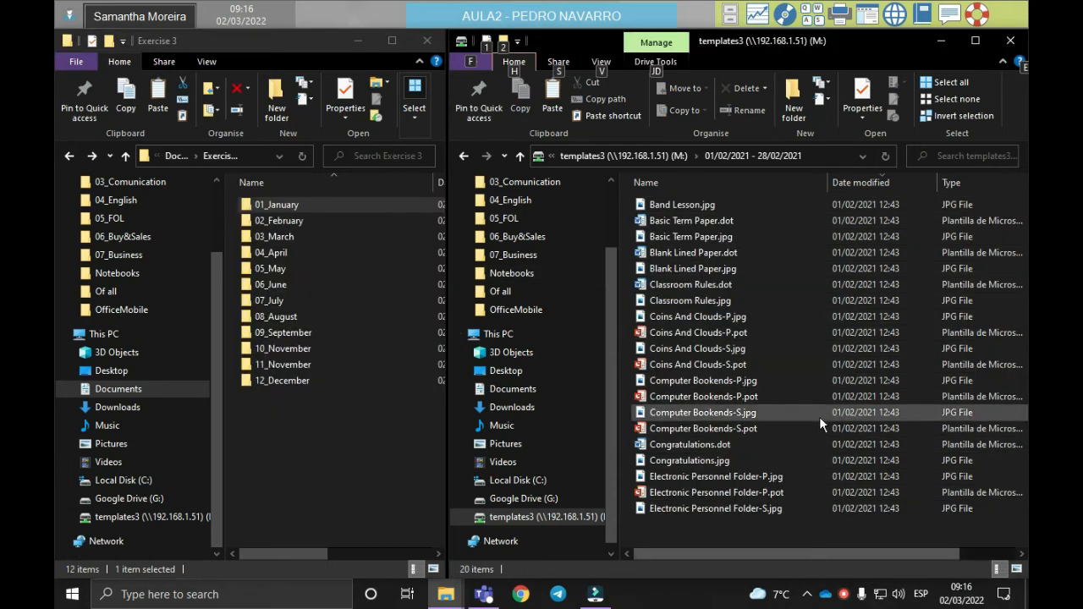
left_click(765, 526)
key("ctrl+a")
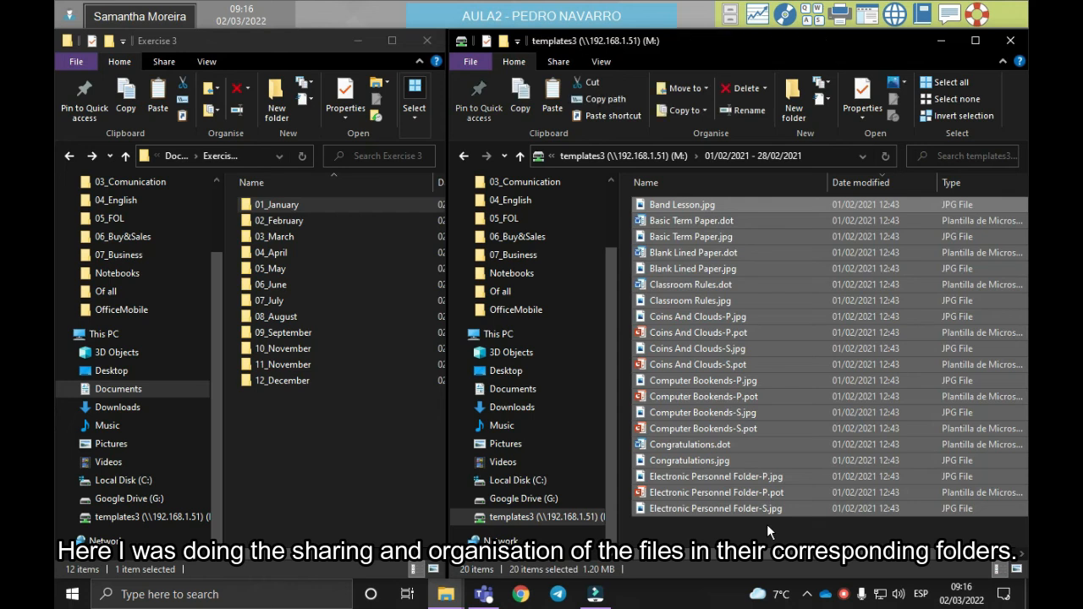
double_click(306, 221)
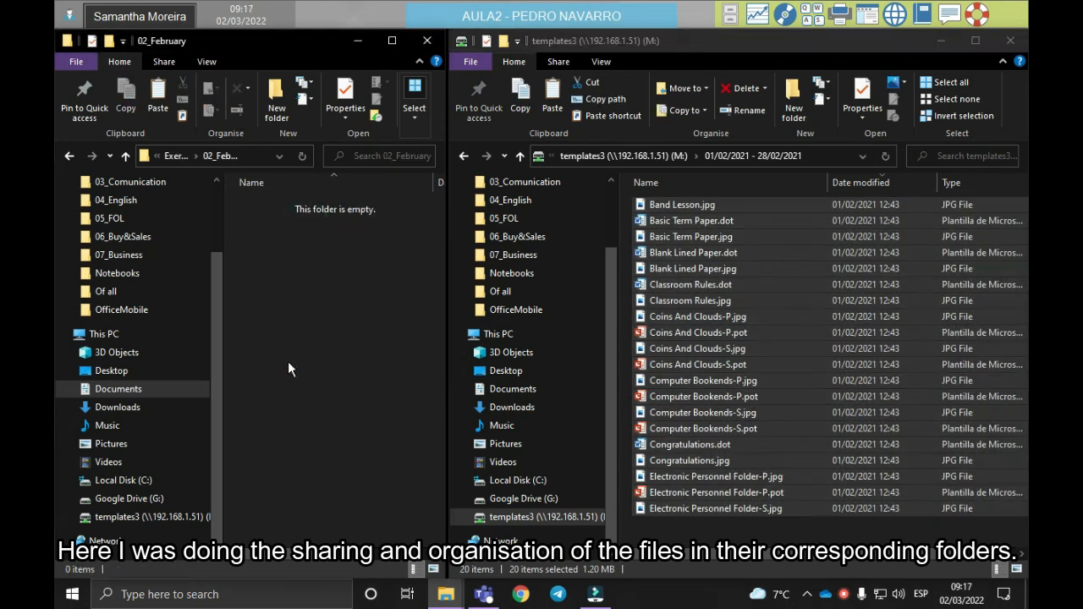
key("ctrl+v")
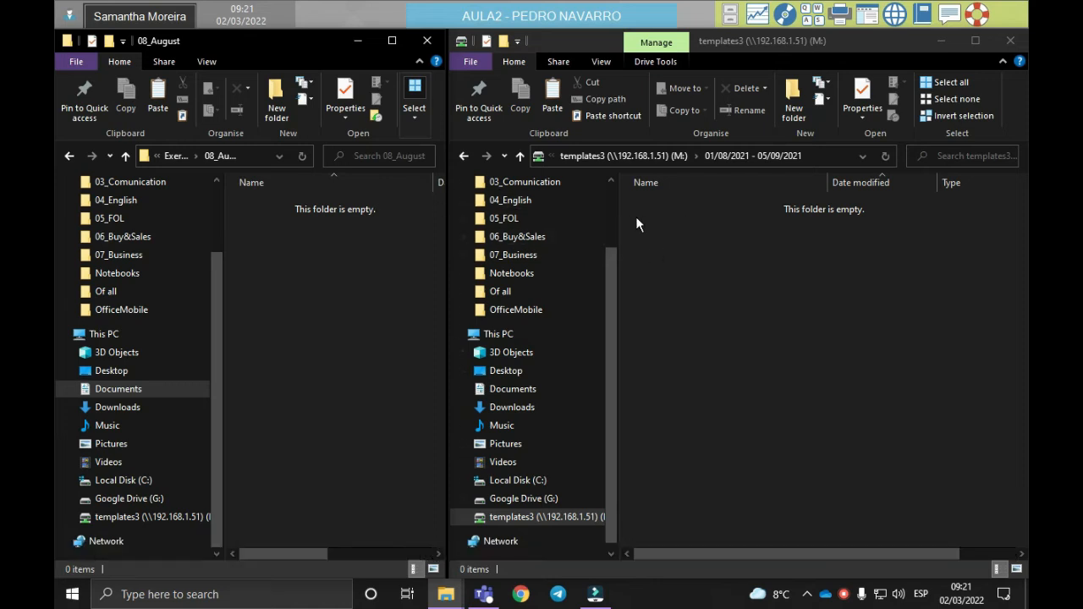
Step: Check the date-modified filter in templates3 for files from August 2021
left_click(772, 265)
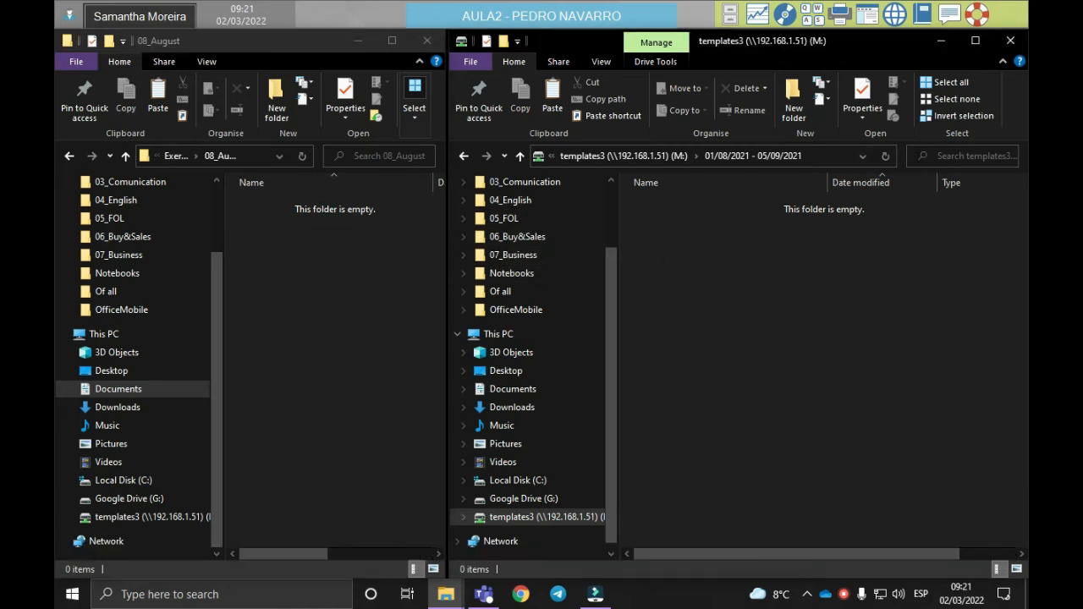
left_click(932, 184)
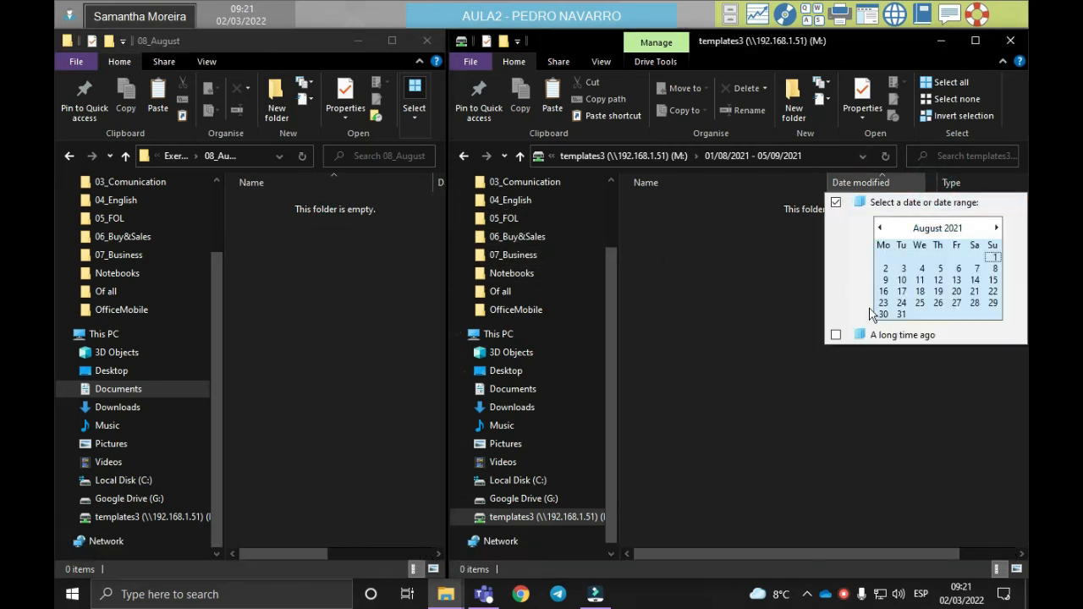
left_click(760, 287)
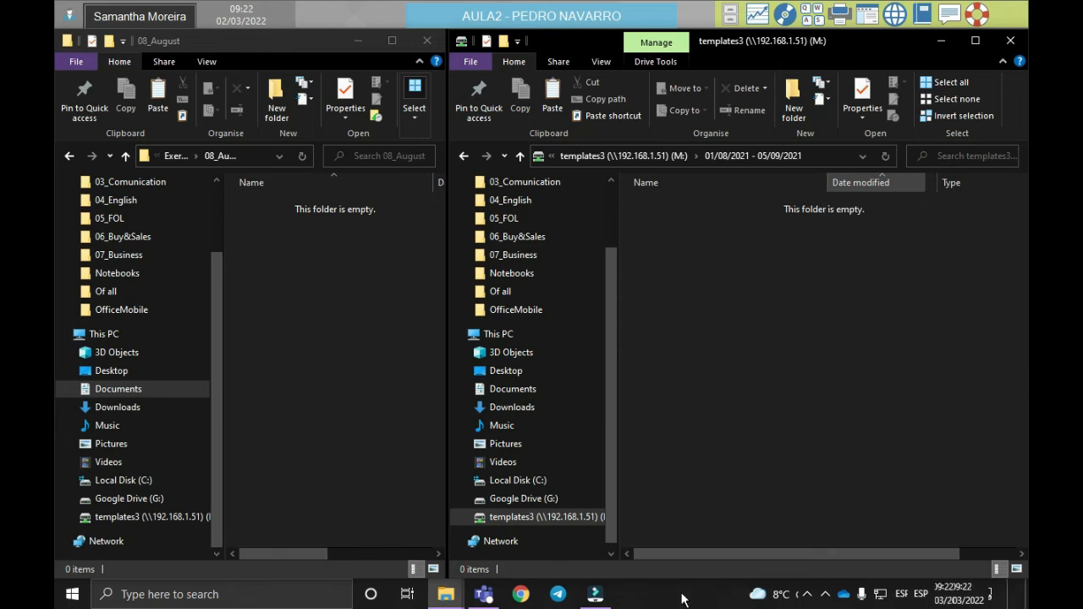
left_click(681, 599)
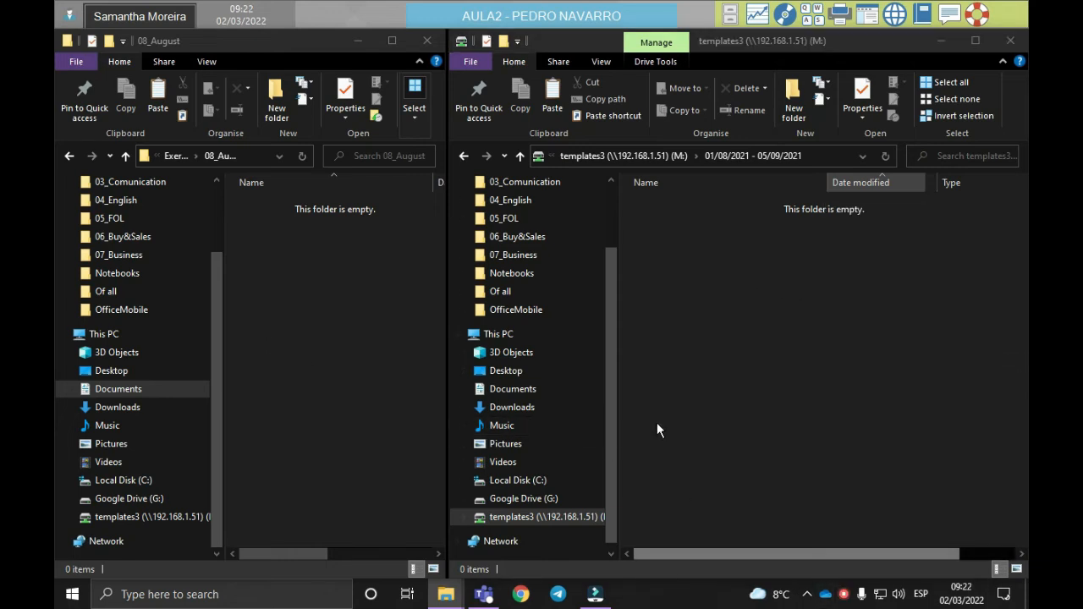
left_click(930, 175)
left_click(695, 264)
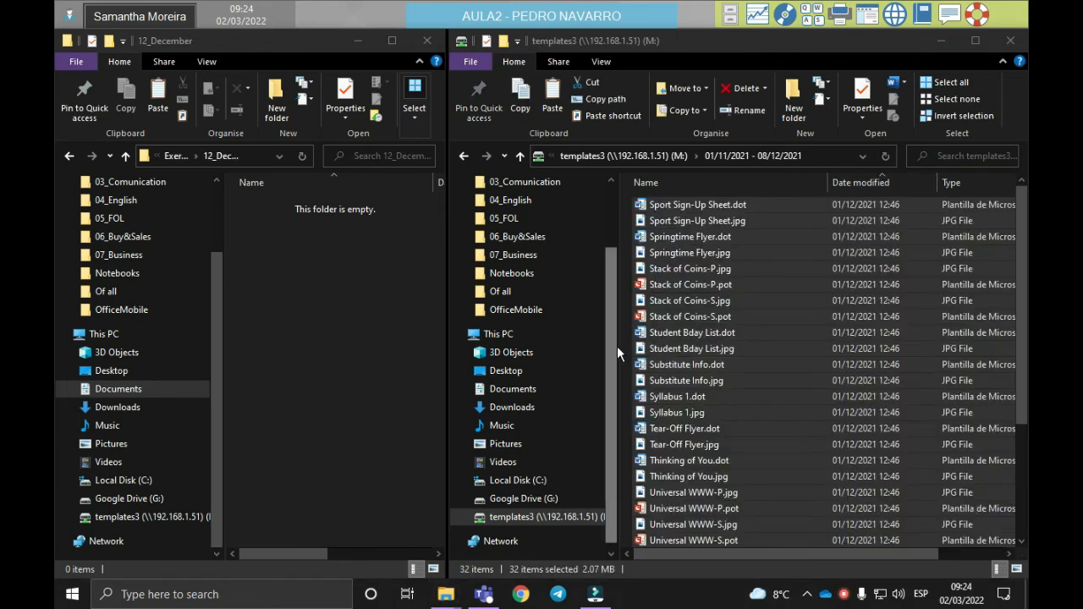
Step: Filter the templates3 files by date modified to the whole of December 2021
left_click(928, 182)
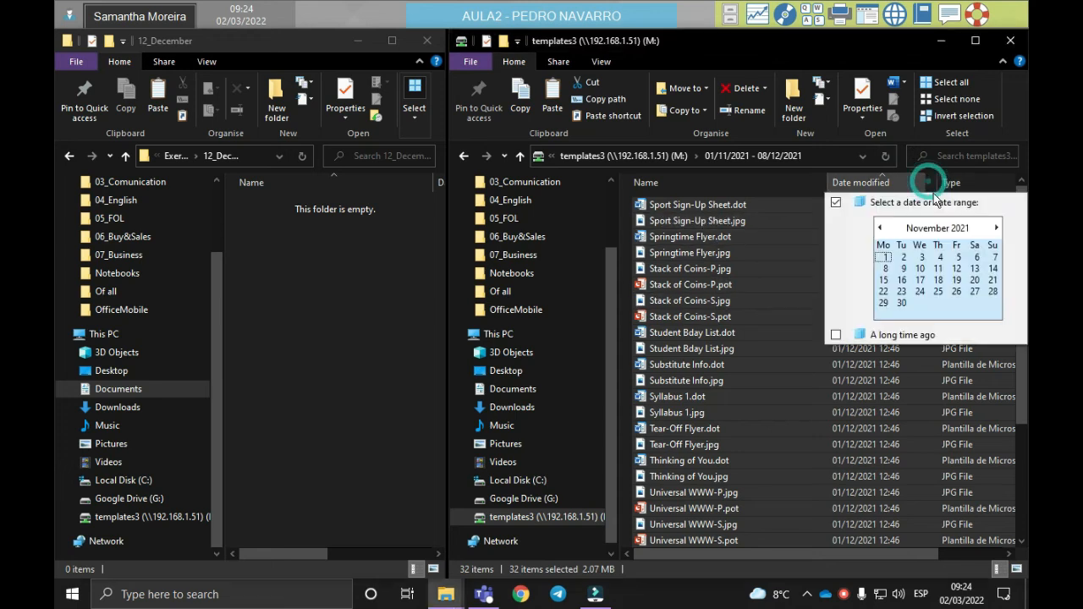
left_click(997, 228)
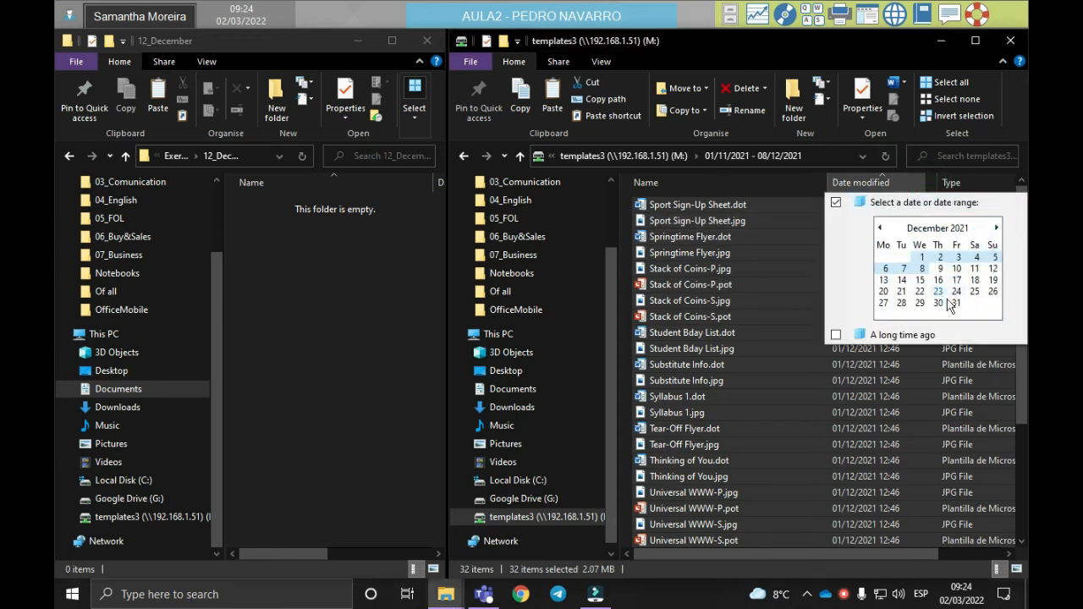
left_click_drag(934, 273, 974, 306)
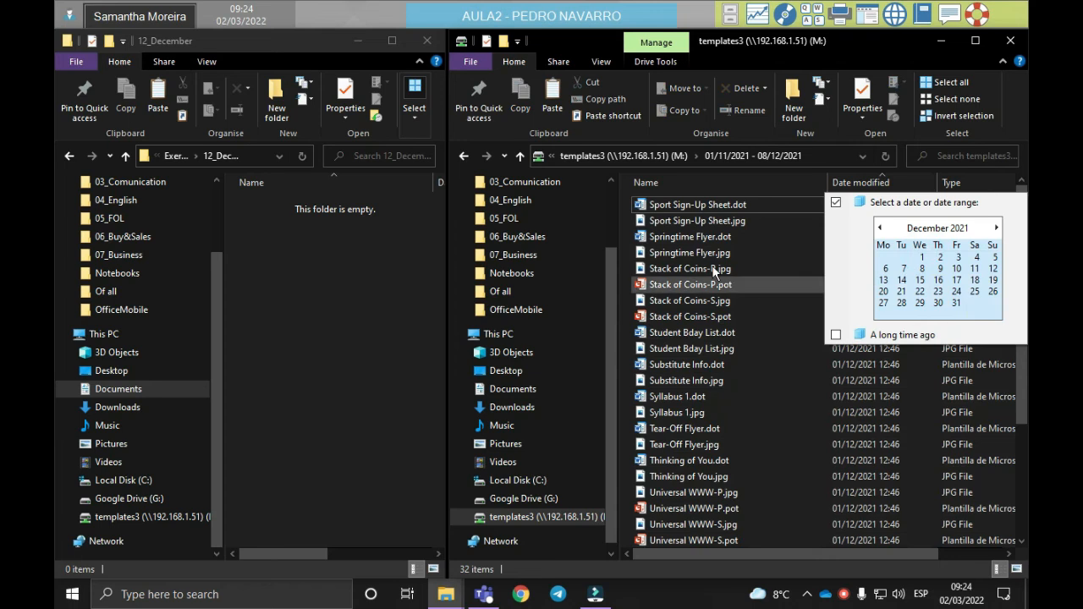
left_click(629, 242)
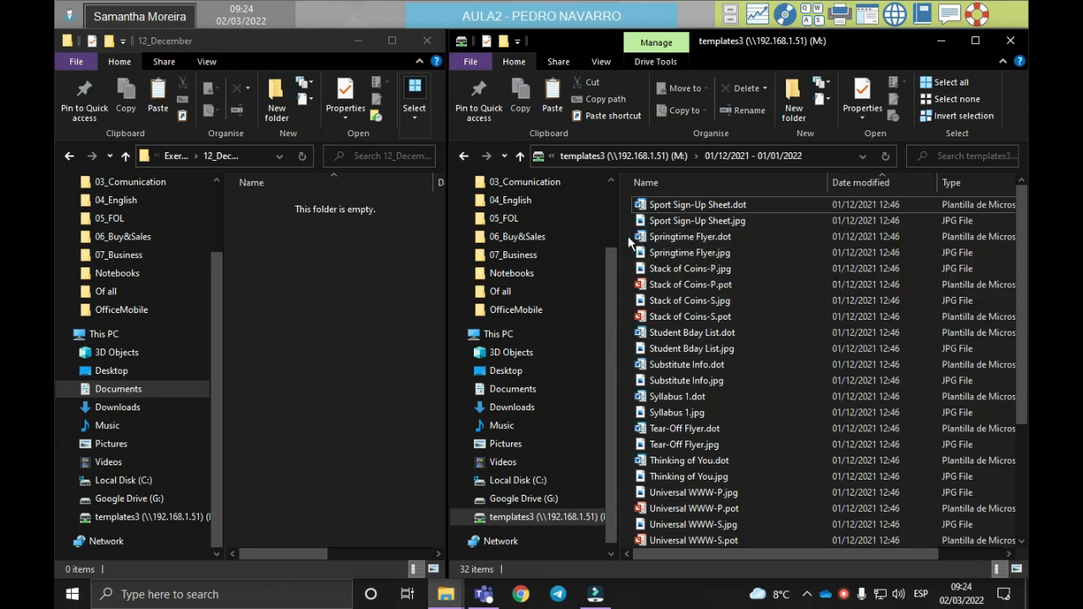
Step: Copy all the filtered December 2021 files from templates3 into the 12_December folder
key("ctrl+a")
left_click(271, 273)
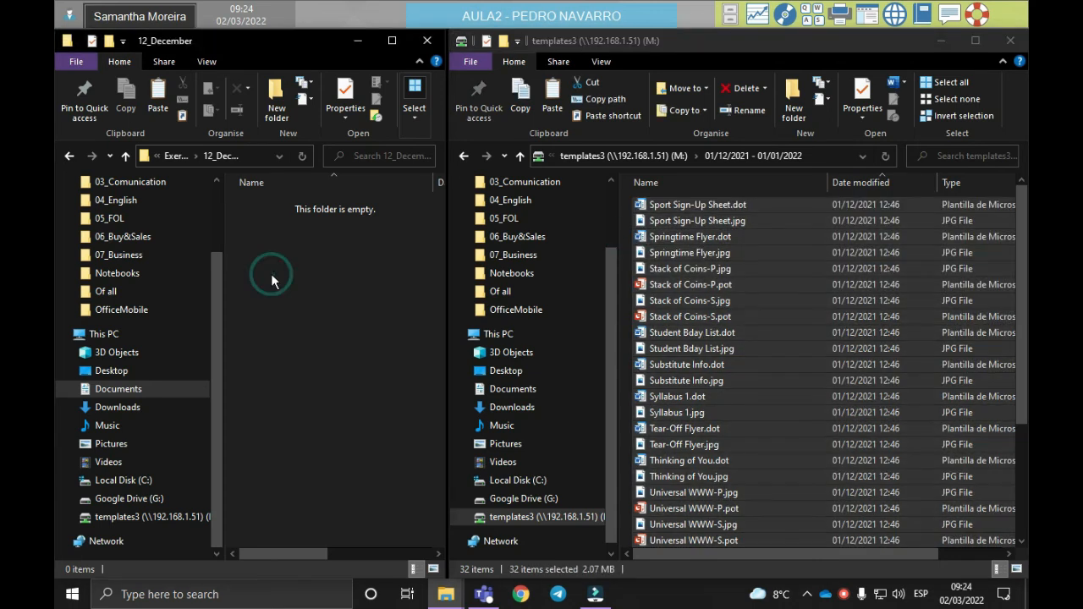
key("ctrl+v")
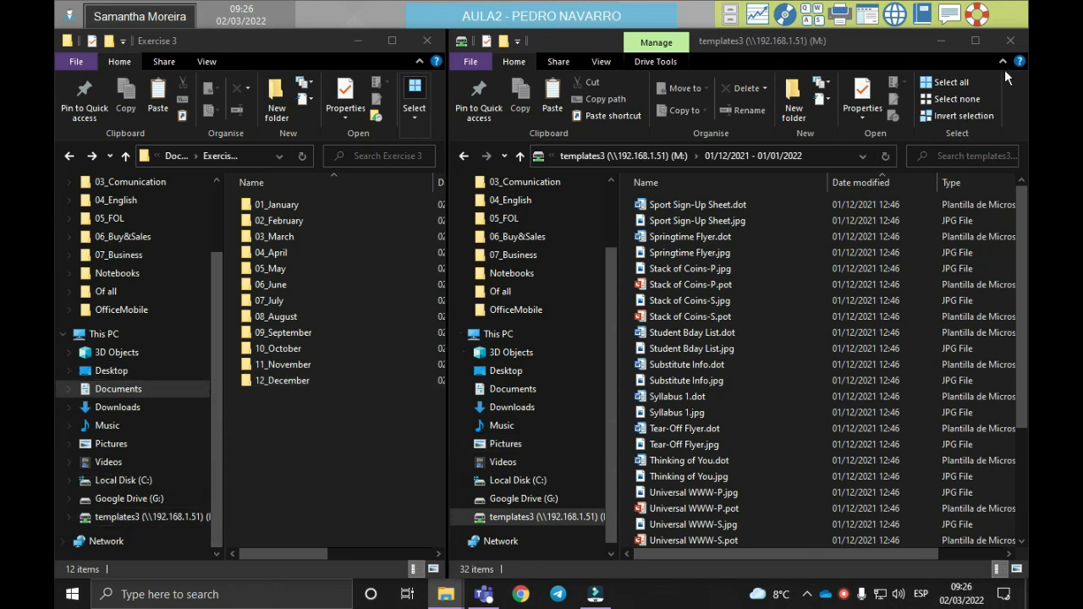
Step: Close the templates3 window and maximize the Exercise 3 window
left_click(1010, 41)
left_click(392, 41)
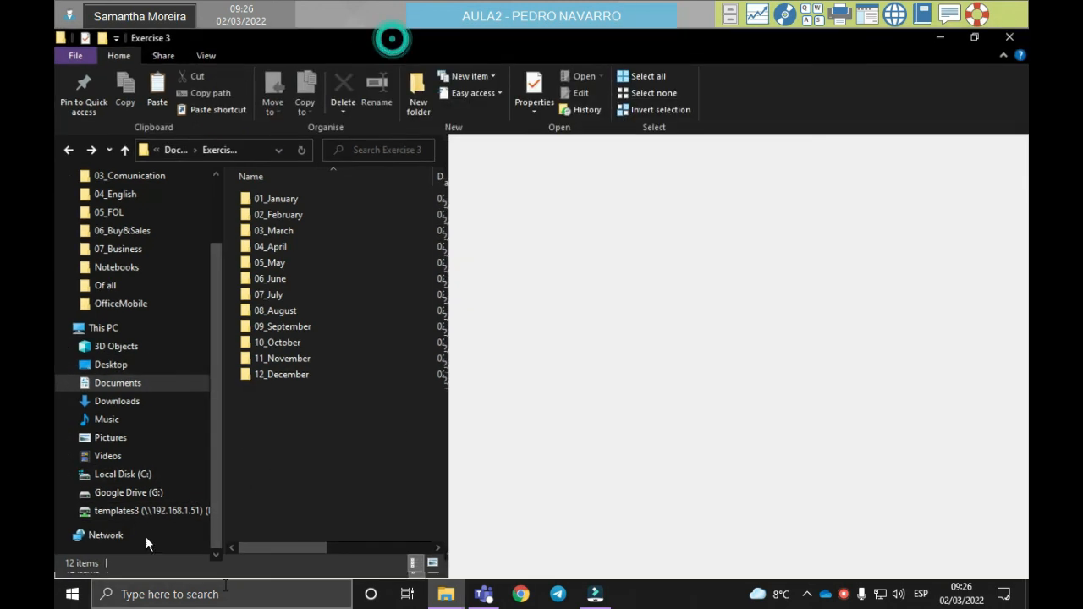
Step: Disconnect the templates3 (M:) network drive and reopen the Exercise 3 folder from Documents
right_click(144, 511)
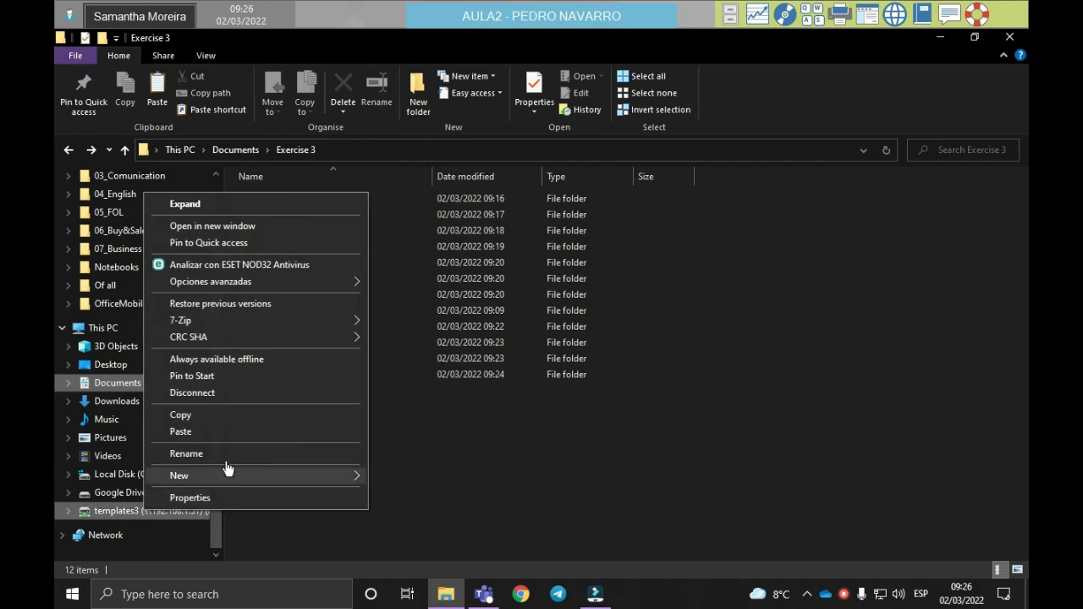
left_click(226, 393)
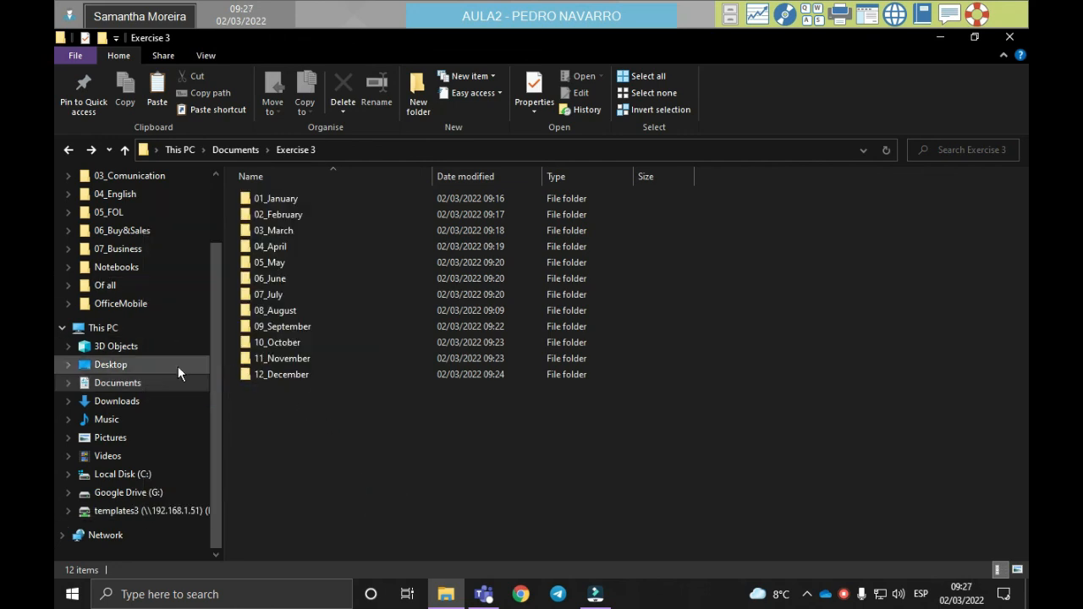
left_click(168, 385)
double_click(284, 202)
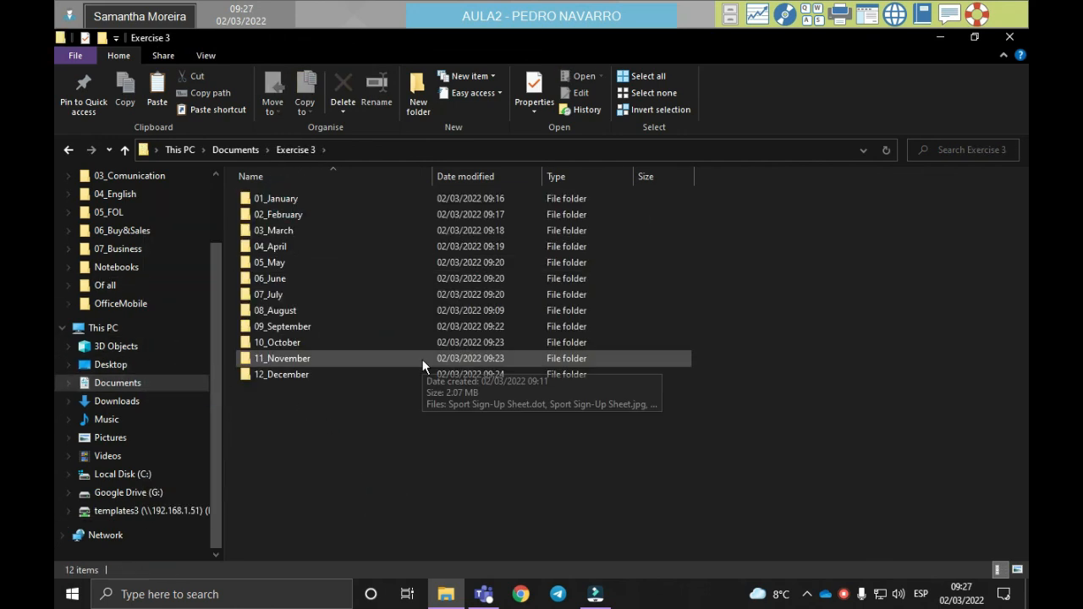